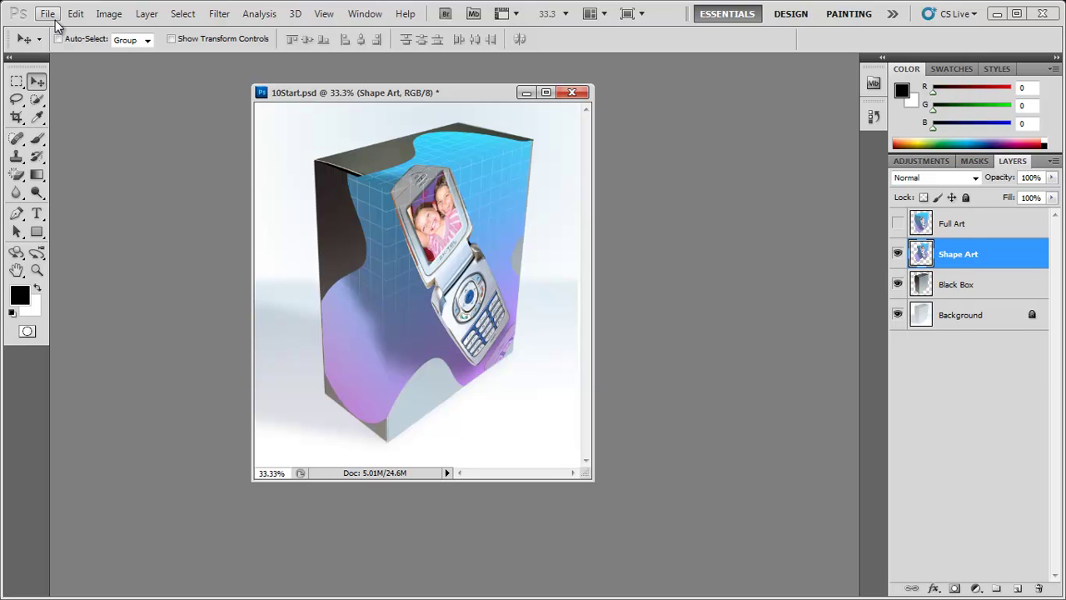
Step: Place the ZX-Tel logo Illustrator file from Lesson10 as a page cropped to its bounding box
{"action": "left_click", "coordinate": [50, 16]}
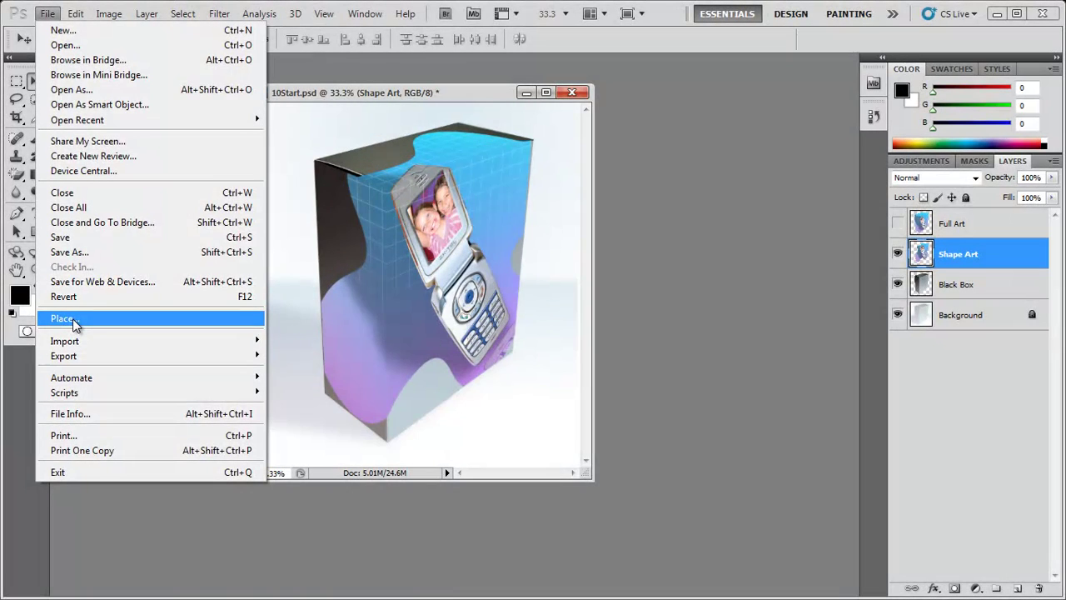
{"action": "left_click", "coordinate": [72, 318]}
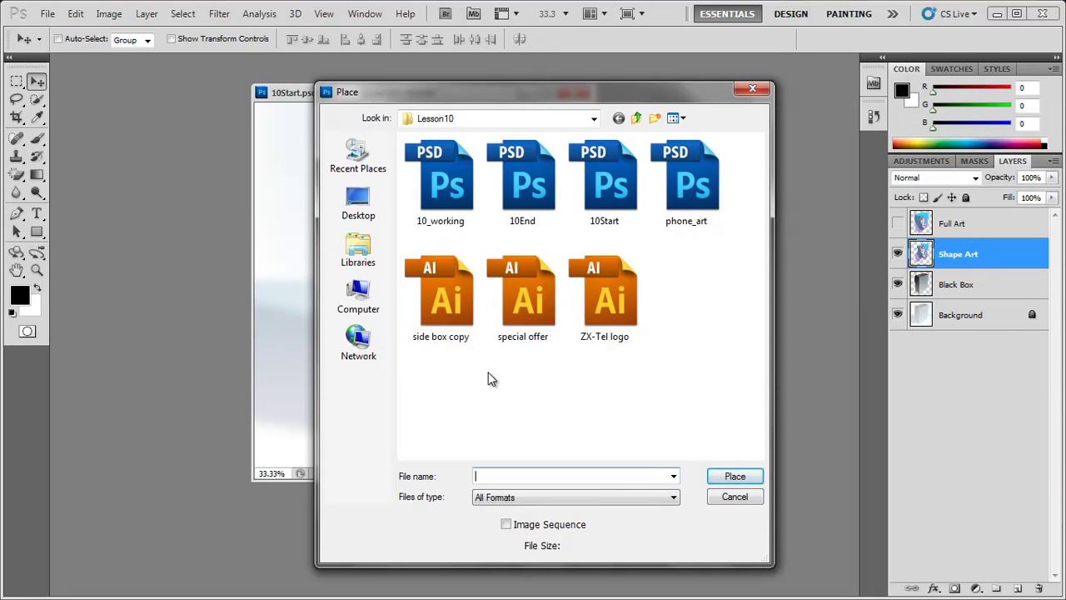
{"action": "left_click", "coordinate": [609, 291]}
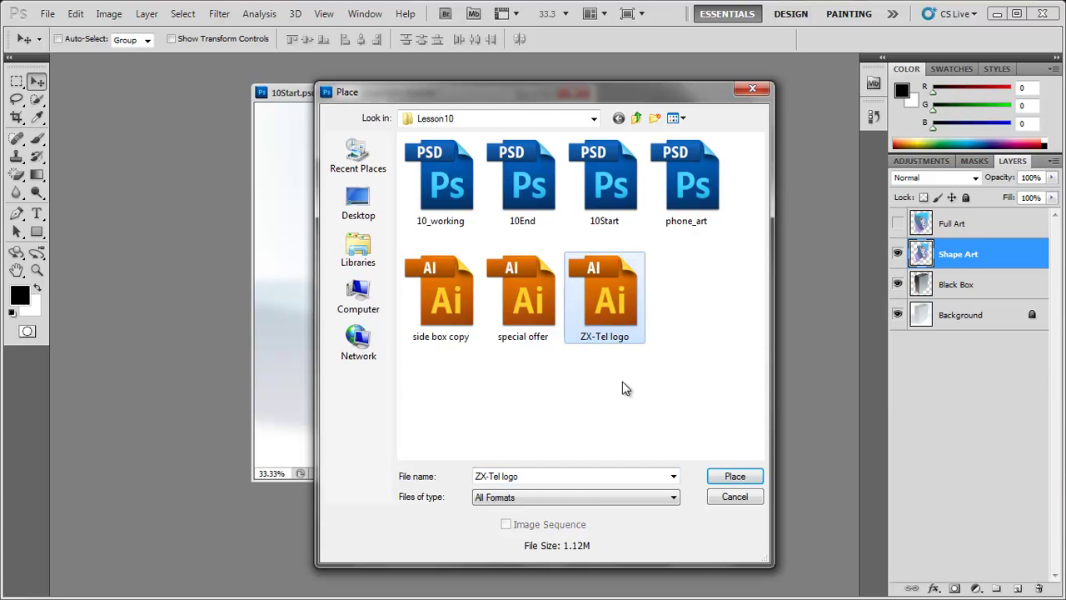
{"action": "left_click", "coordinate": [725, 475]}
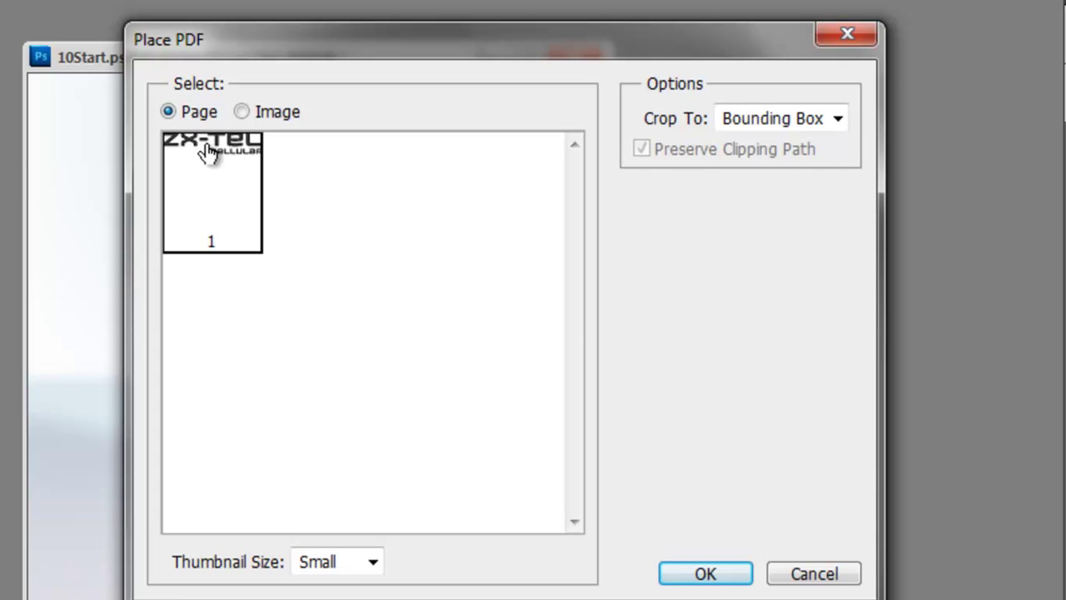
{"action": "left_click", "coordinate": [246, 112]}
{"action": "left_click", "coordinate": [178, 109]}
{"action": "left_click", "coordinate": [709, 574]}
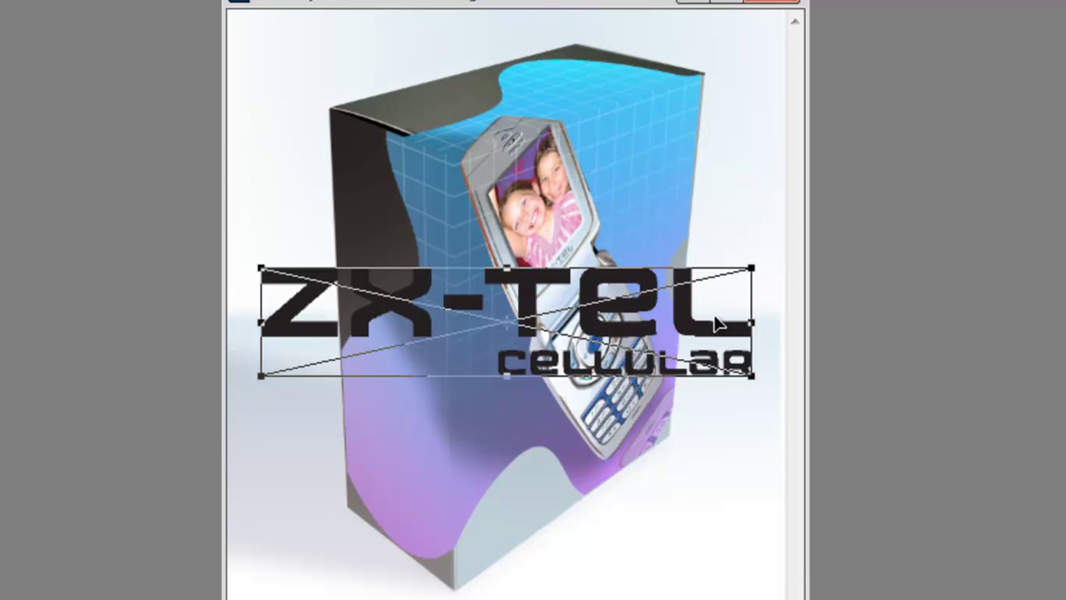
Step: Scale the placed logo proportionally to about 46% and position it over the upper front face of the box
{"action": "left_click_drag", "start_coordinate": [520, 322], "coordinate": [534, 220]}
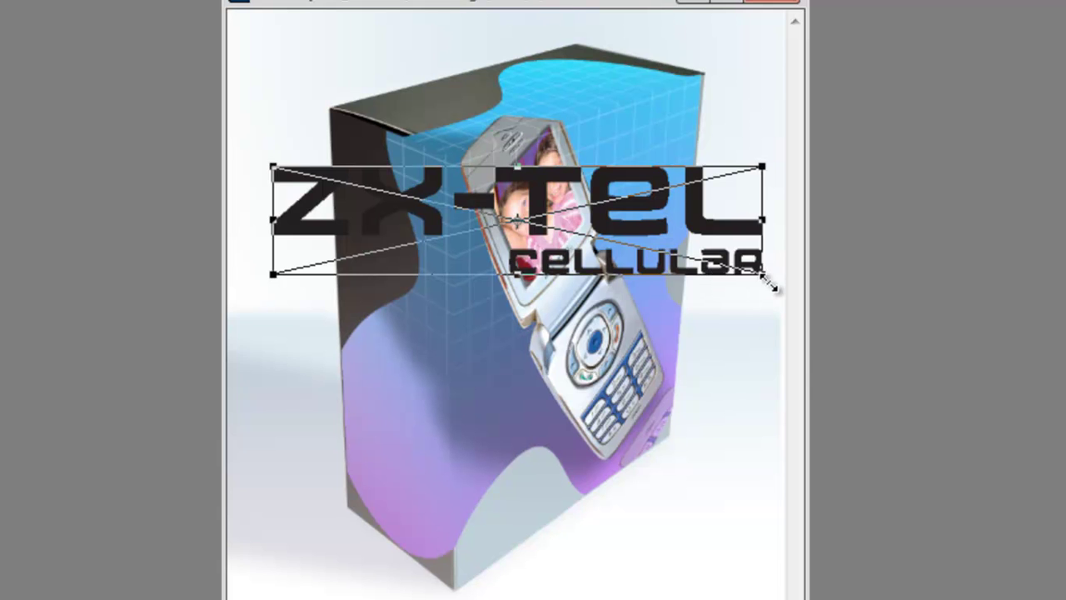
{"action": "left_click_drag", "start_coordinate": [764, 277], "coordinate": [641, 250]}
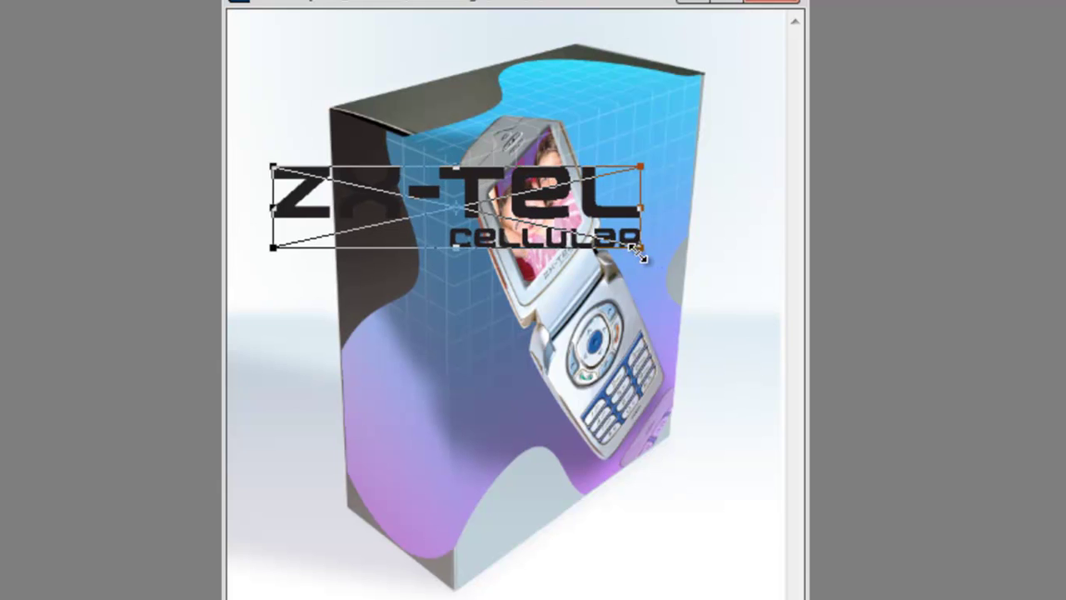
{"action": "left_click_drag", "start_coordinate": [436, 227], "coordinate": [529, 265]}
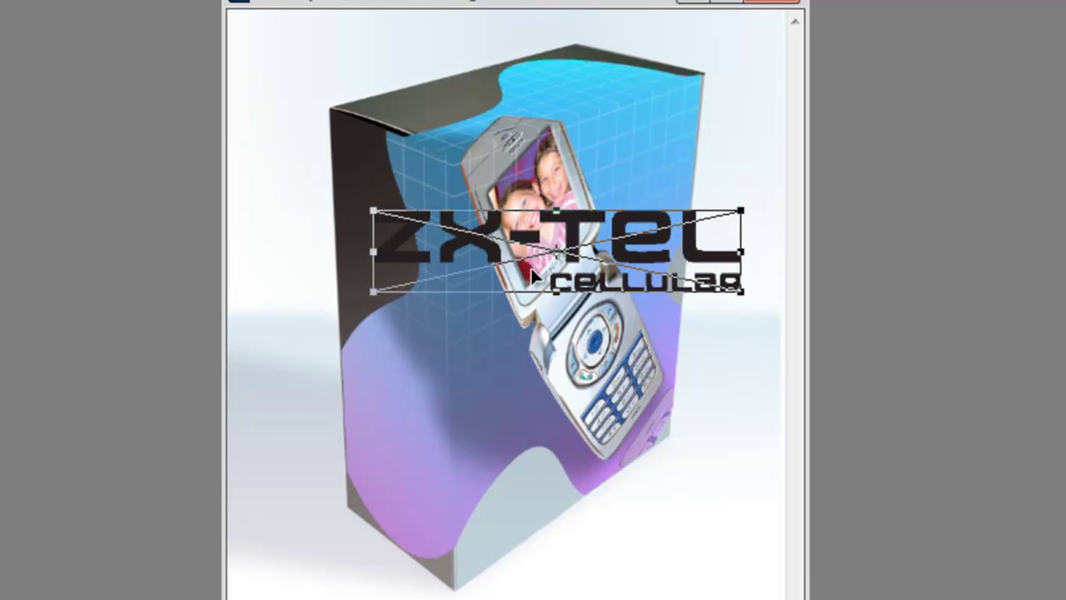
{"action": "left_click_drag", "start_coordinate": [741, 292], "coordinate": [659, 273]}
{"action": "left_click_drag", "start_coordinate": [550, 248], "coordinate": [598, 256]}
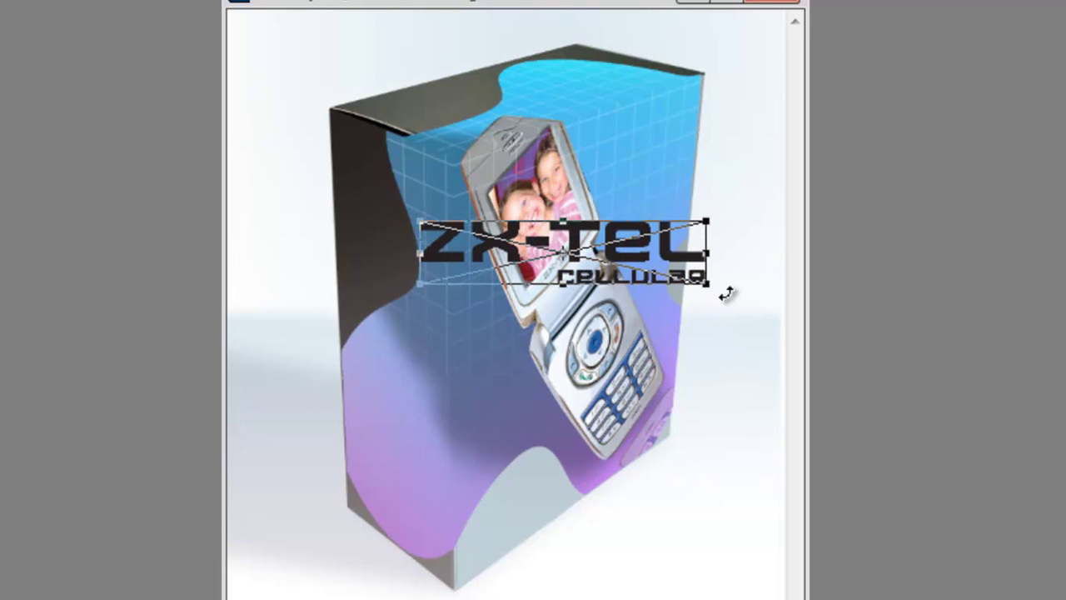
{"action": "left_click_drag", "start_coordinate": [706, 283], "coordinate": [658, 271]}
{"action": "left_click_drag", "start_coordinate": [564, 260], "coordinate": [596, 254]}
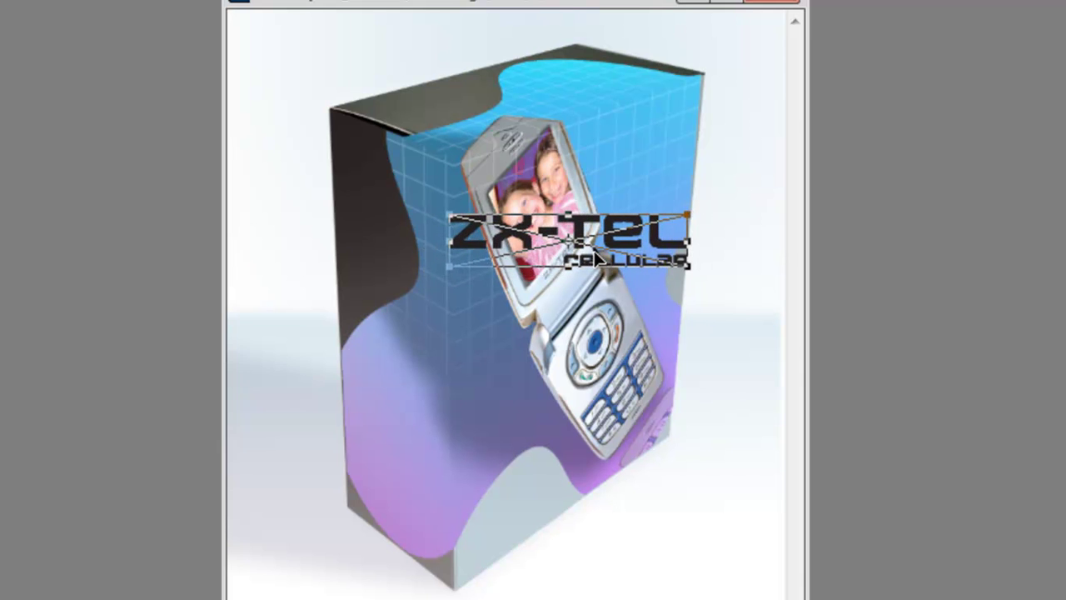
{"action": "left_click_drag", "start_coordinate": [683, 265], "coordinate": [675, 265]}
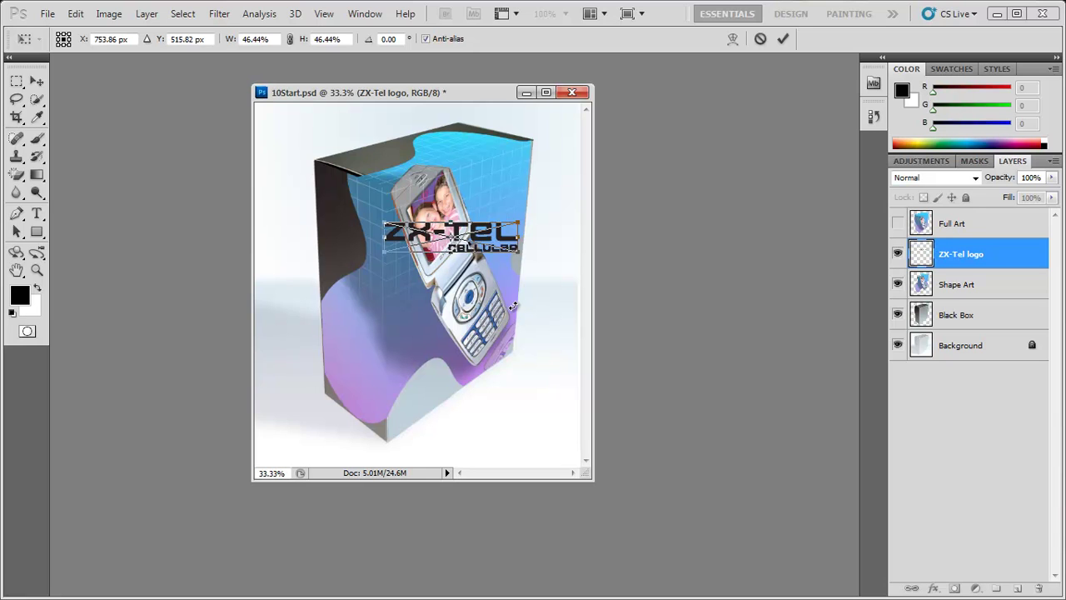
{"action": "key", "text": "Return"}
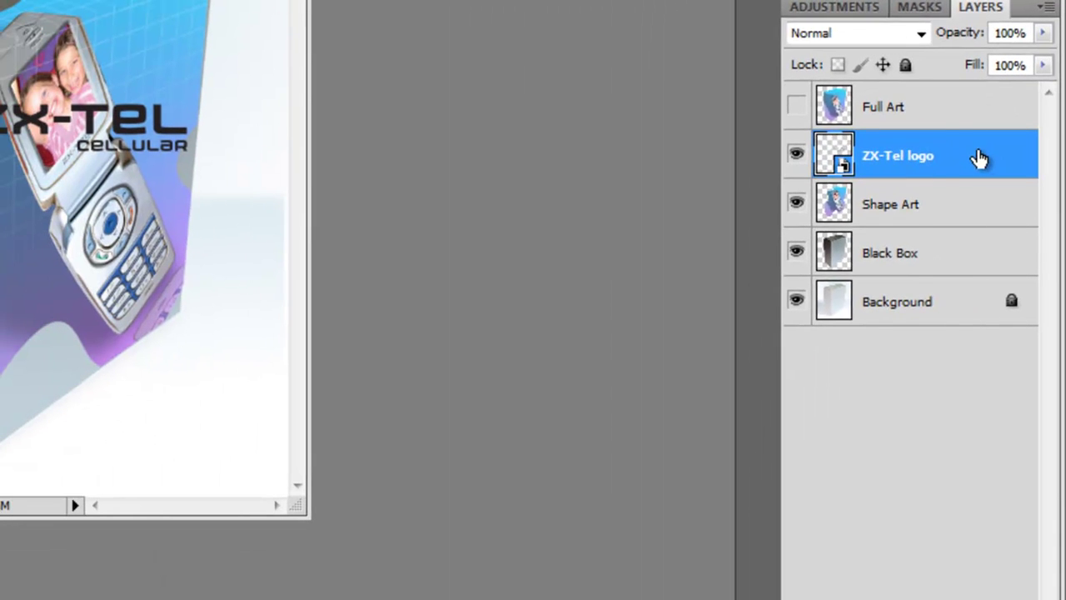
Step: Rasterize the ZX-Tel logo layer and load its pixels as a selection
{"action": "right_click", "coordinate": [911, 296]}
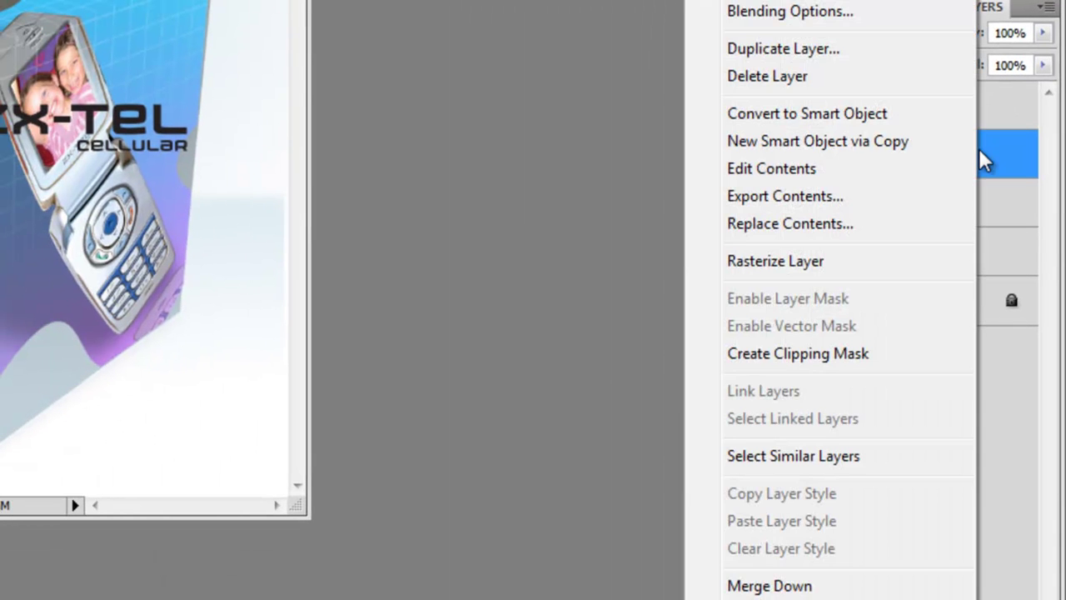
{"action": "left_click", "coordinate": [812, 263]}
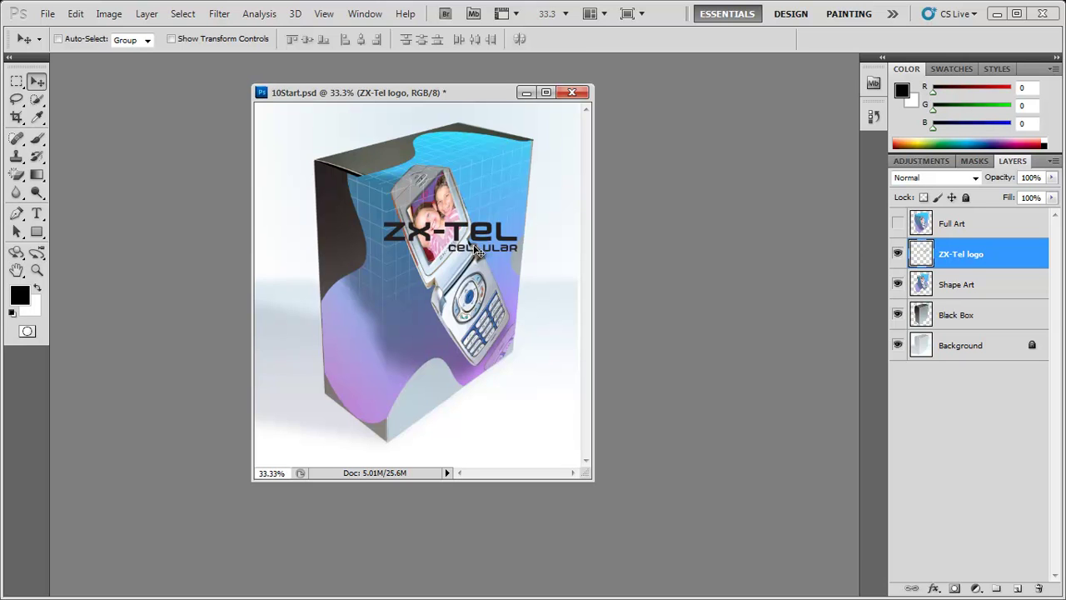
{"action": "left_click", "coordinate": [923, 258], "text": "ctrl"}
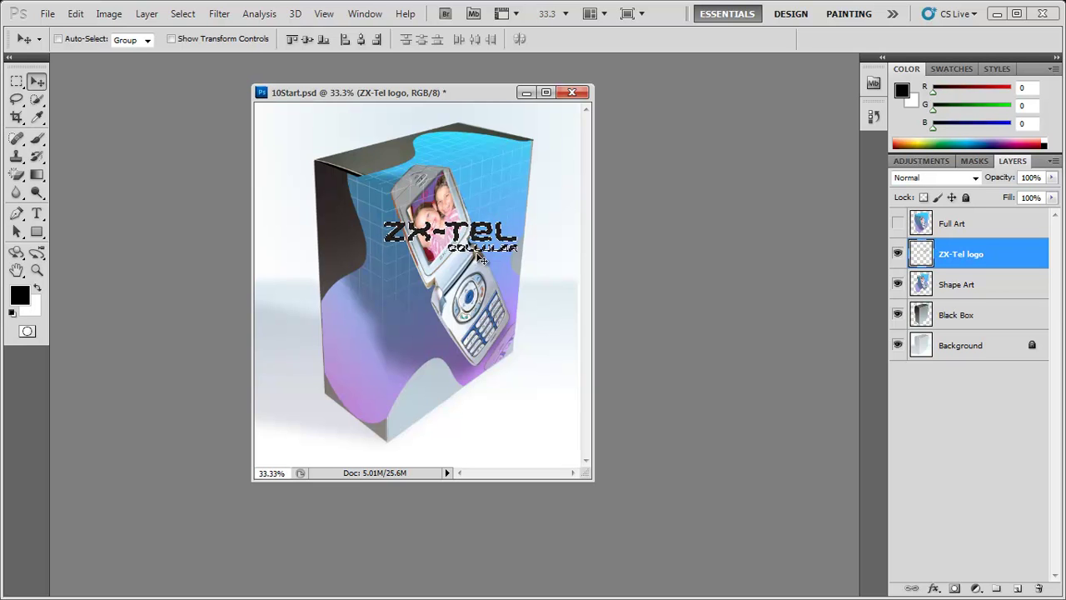
Step: Invert the colours of the selected logo and deselect it
{"action": "left_click", "coordinate": [109, 13]}
{"action": "mouse_move", "coordinate": [148, 12]}
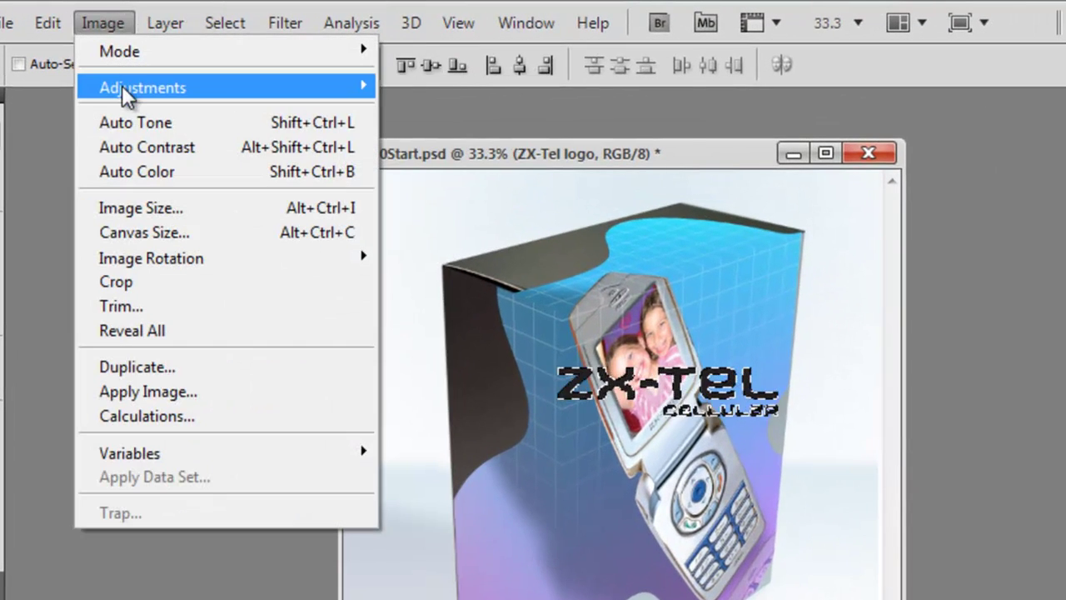
{"action": "mouse_move", "coordinate": [121, 85]}
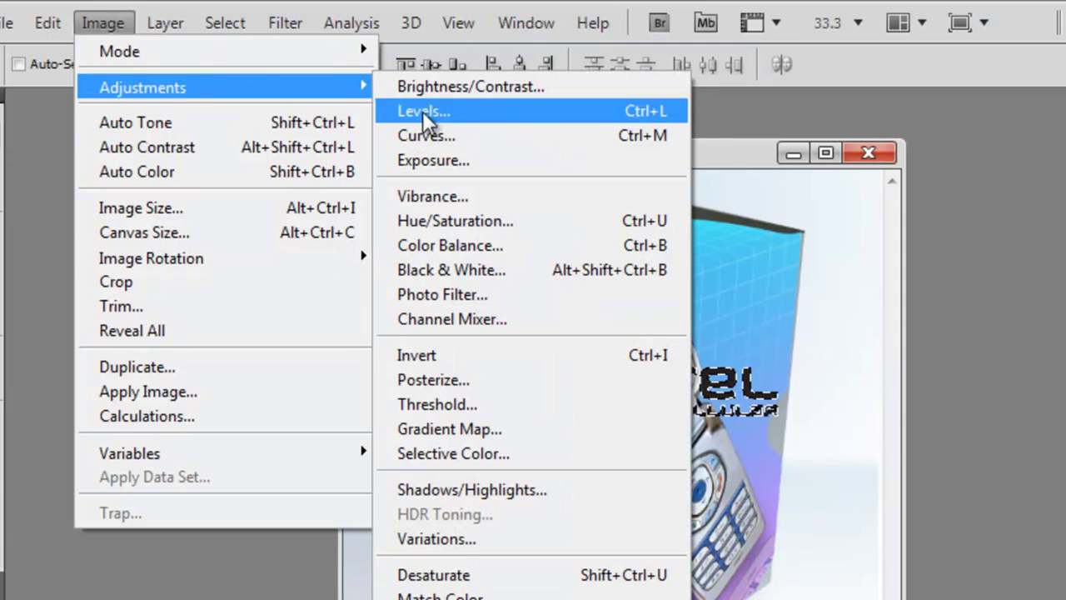
{"action": "left_click", "coordinate": [502, 355]}
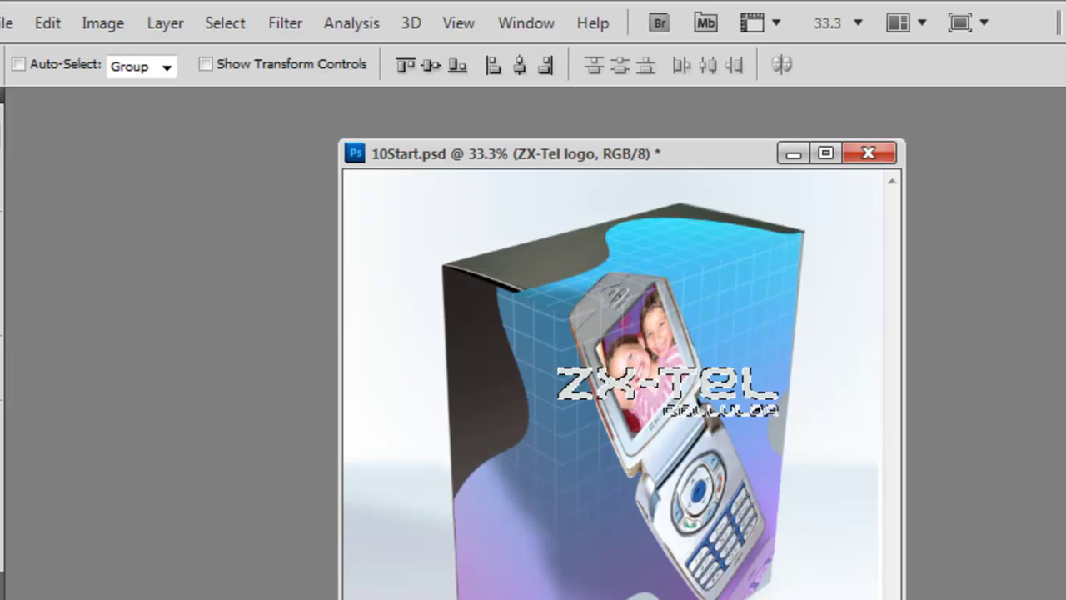
{"action": "left_click", "coordinate": [241, 18]}
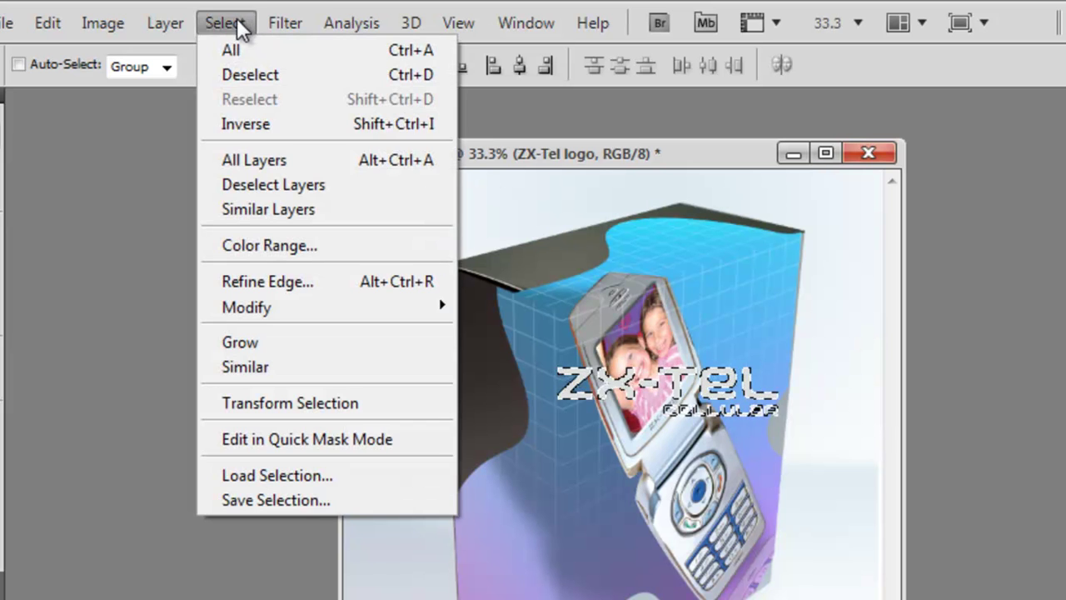
{"action": "left_click", "coordinate": [242, 78]}
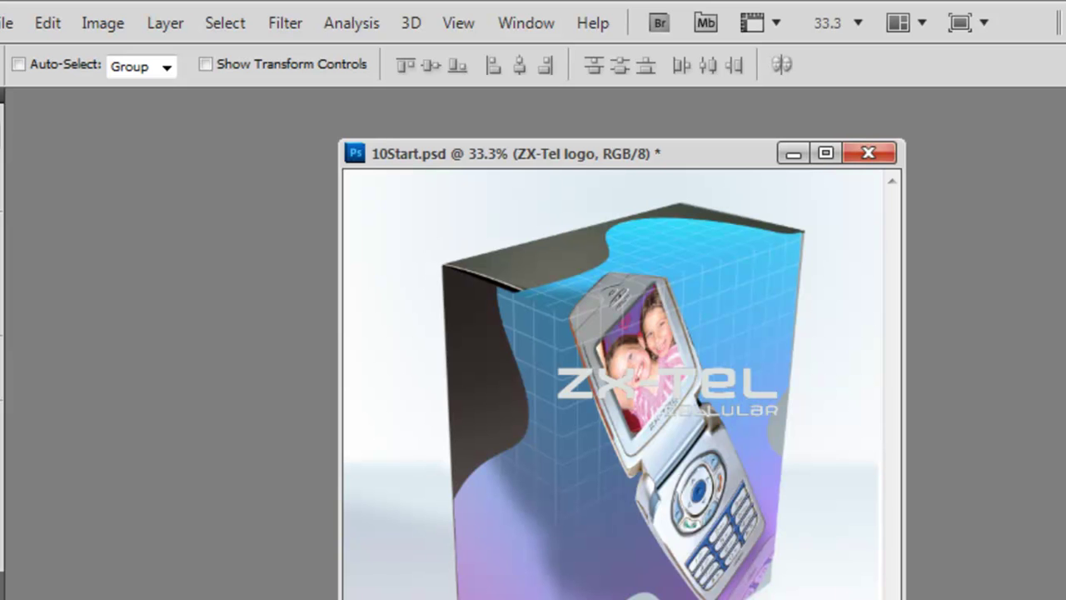
{"action": "key", "text": "ctrl+shift+d"}
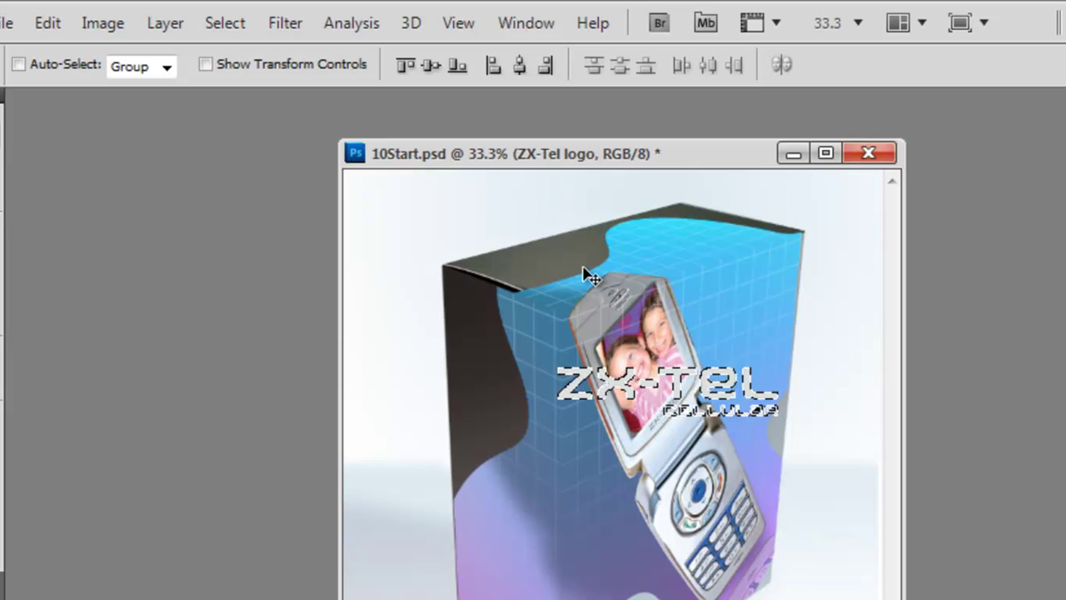
{"action": "key", "text": "ctrl+x"}
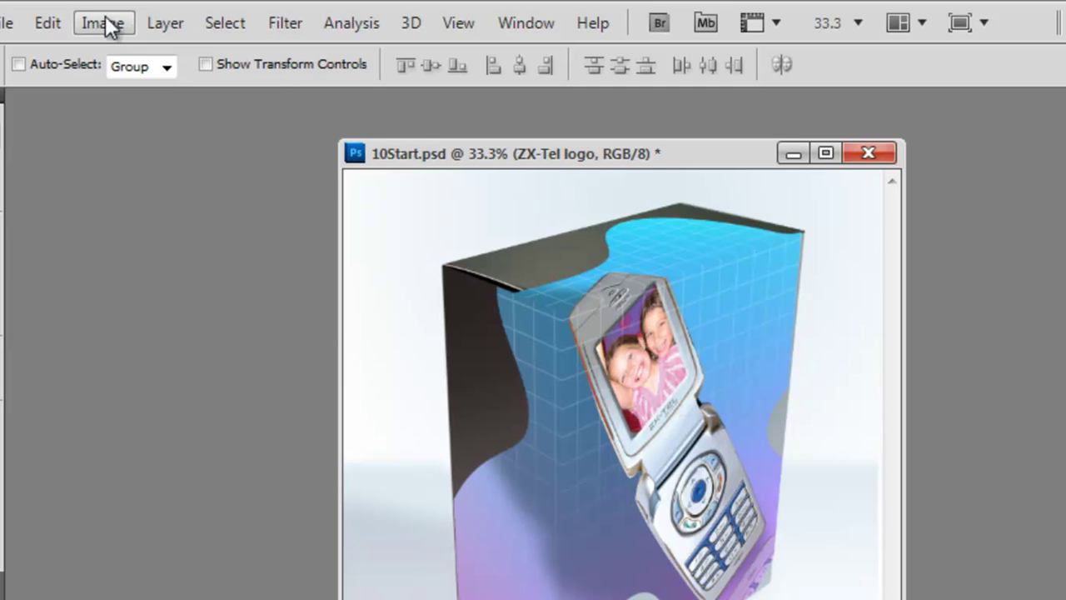
{"action": "left_click", "coordinate": [46, 23]}
{"action": "left_click", "coordinate": [111, 92]}
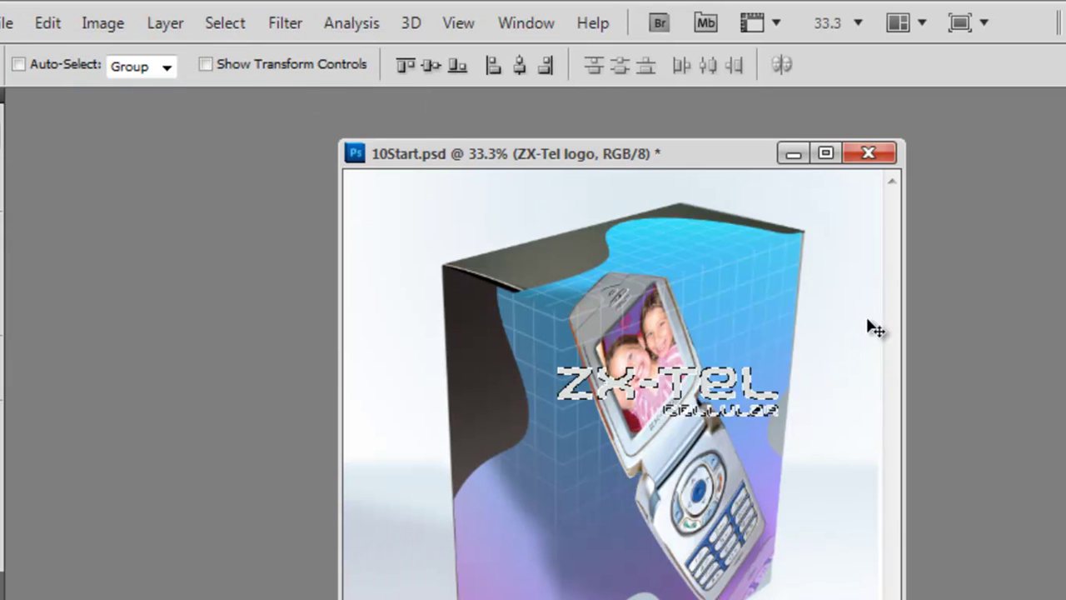
{"action": "left_click", "coordinate": [227, 22]}
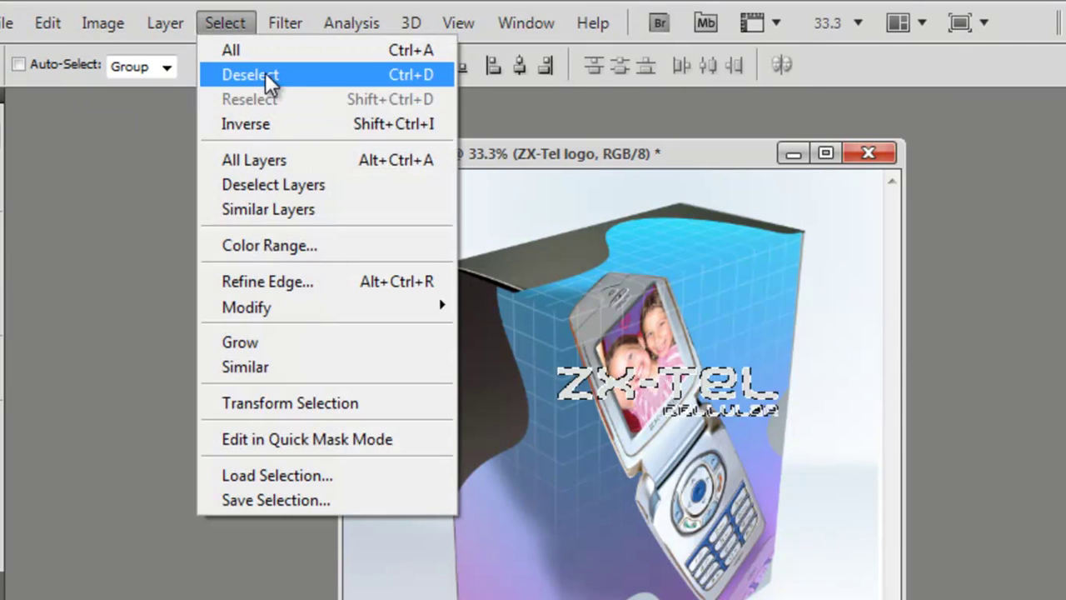
{"action": "left_click", "coordinate": [265, 73]}
Step: Select the whole canvas on the ZX-Tel logo layer and cut the logo to the clipboard
{"action": "left_click", "coordinate": [237, 17]}
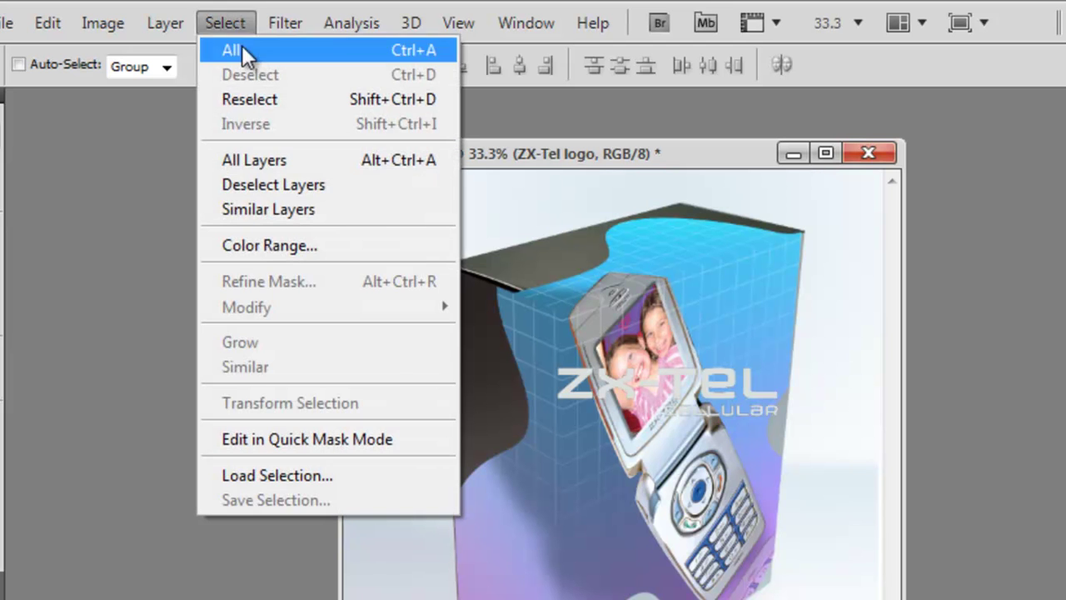
{"action": "left_click", "coordinate": [249, 49]}
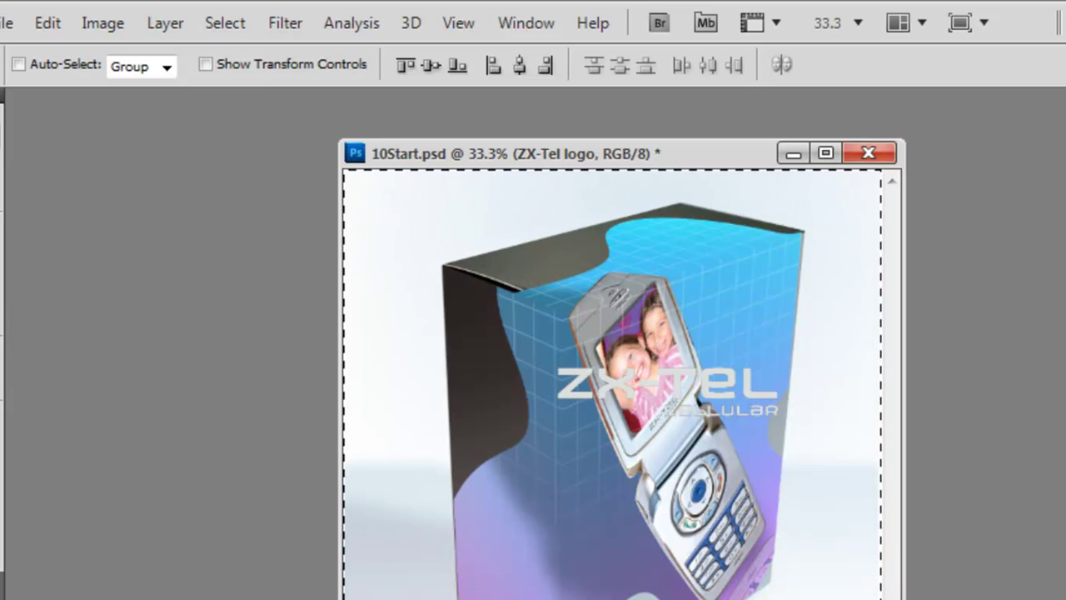
{"action": "key", "text": "ctrl+x"}
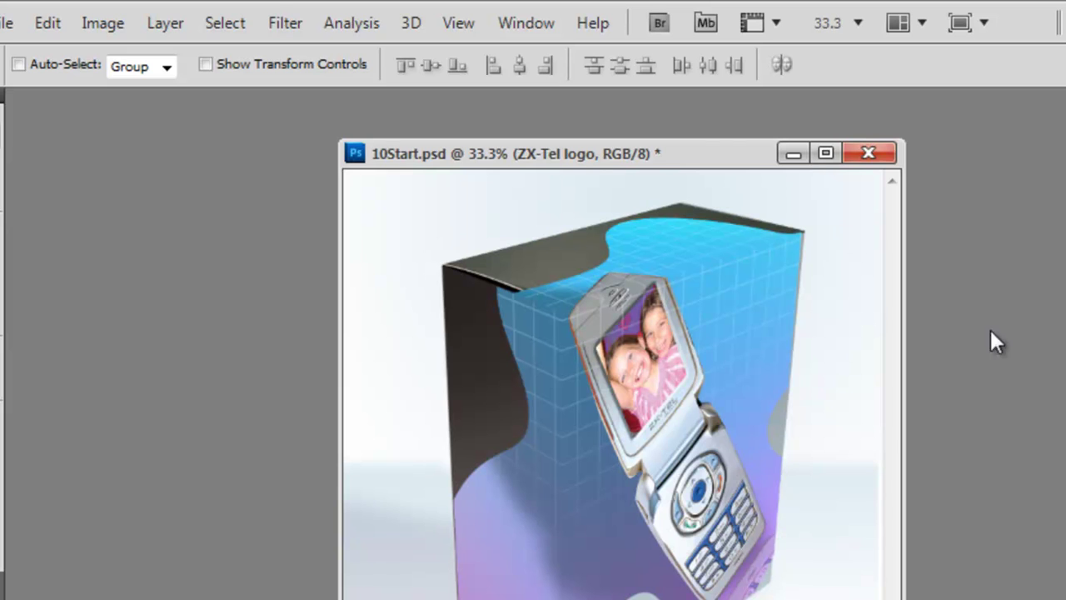
Step: Paste the logo into the Vanishing Point filter and fit it onto the upper part of the box's front plane
{"action": "left_click", "coordinate": [277, 23]}
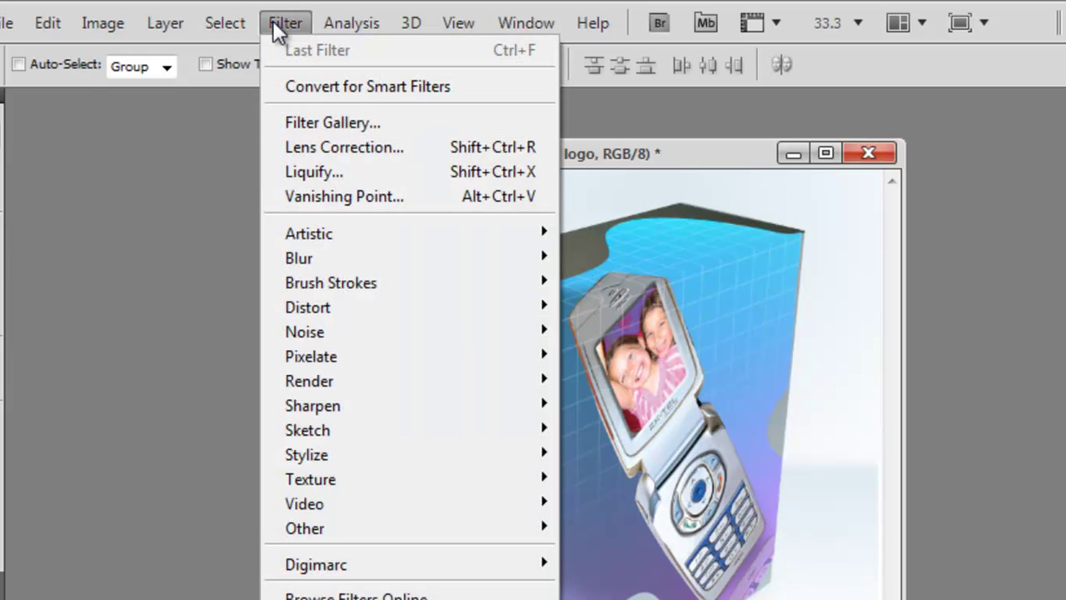
{"action": "left_click", "coordinate": [319, 198]}
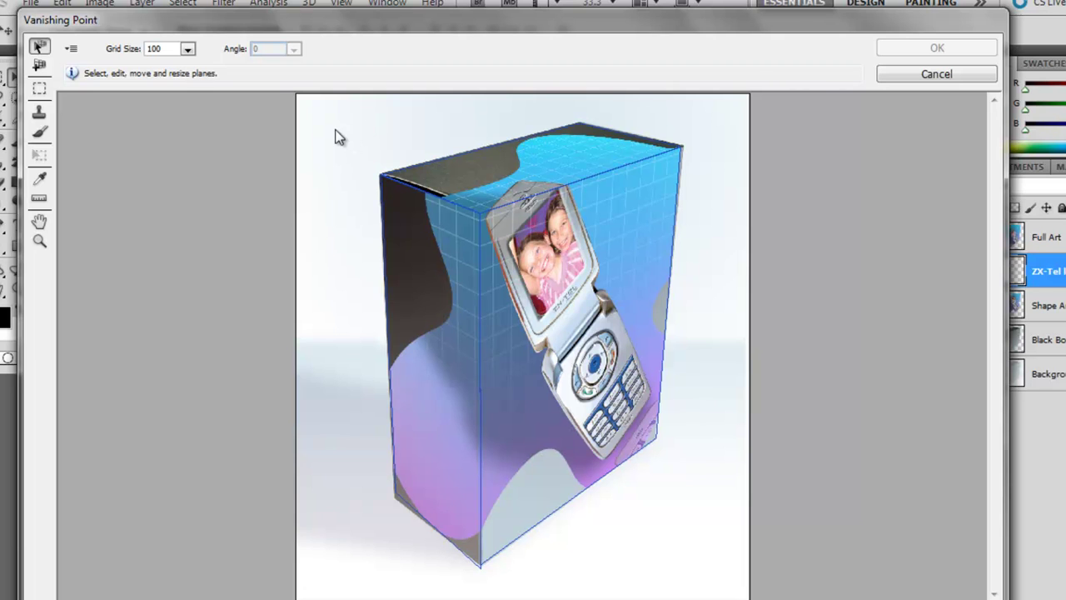
{"action": "key", "text": "alt"}
{"action": "key", "text": "ctrl+v"}
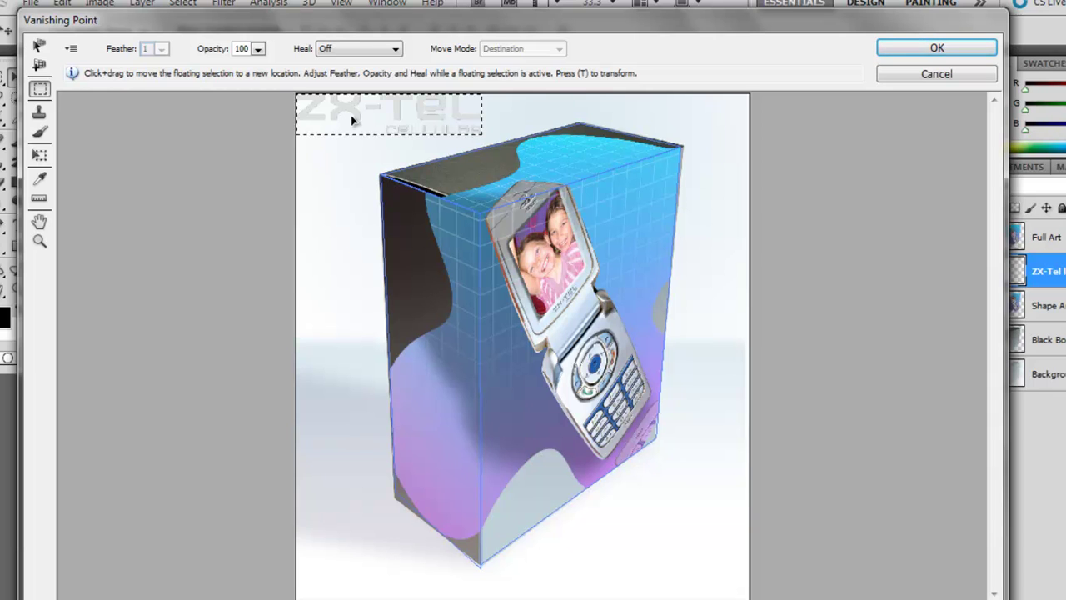
{"action": "left_click_drag", "start_coordinate": [351, 121], "coordinate": [557, 247]}
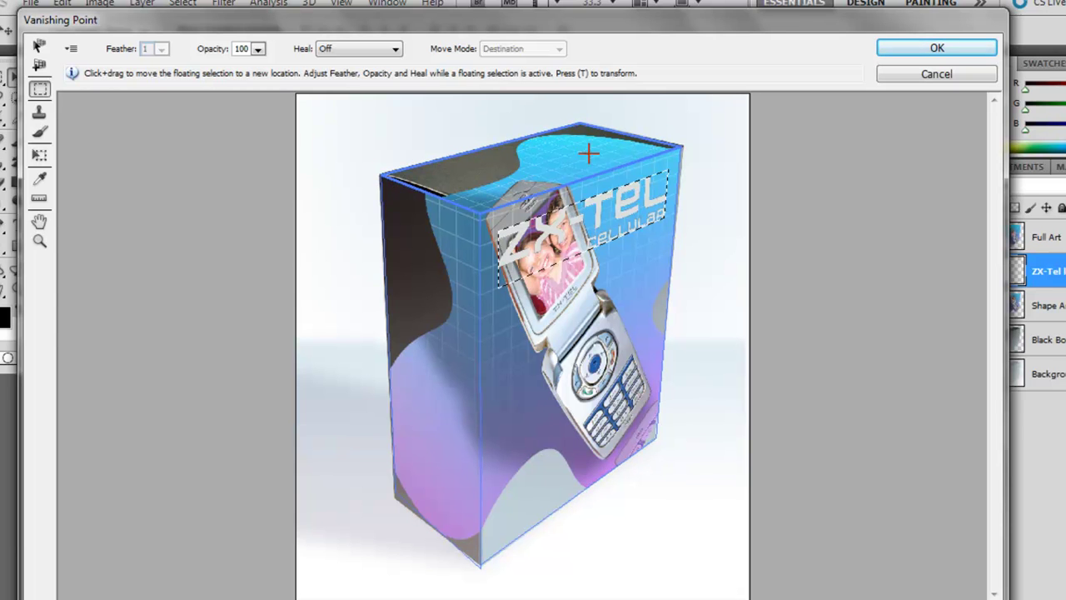
Step: Duplicate the logo onto the box's top plane in perspective and apply the Vanishing Point filter
{"action": "key", "text": "alt"}
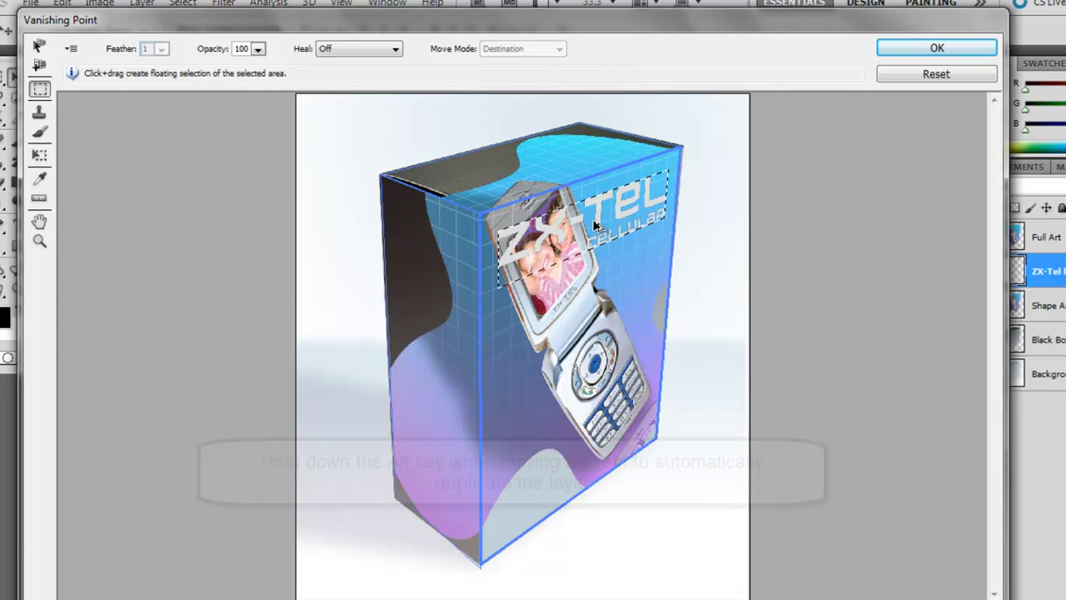
{"action": "left_click_drag", "start_coordinate": [595, 226], "coordinate": [546, 163]}
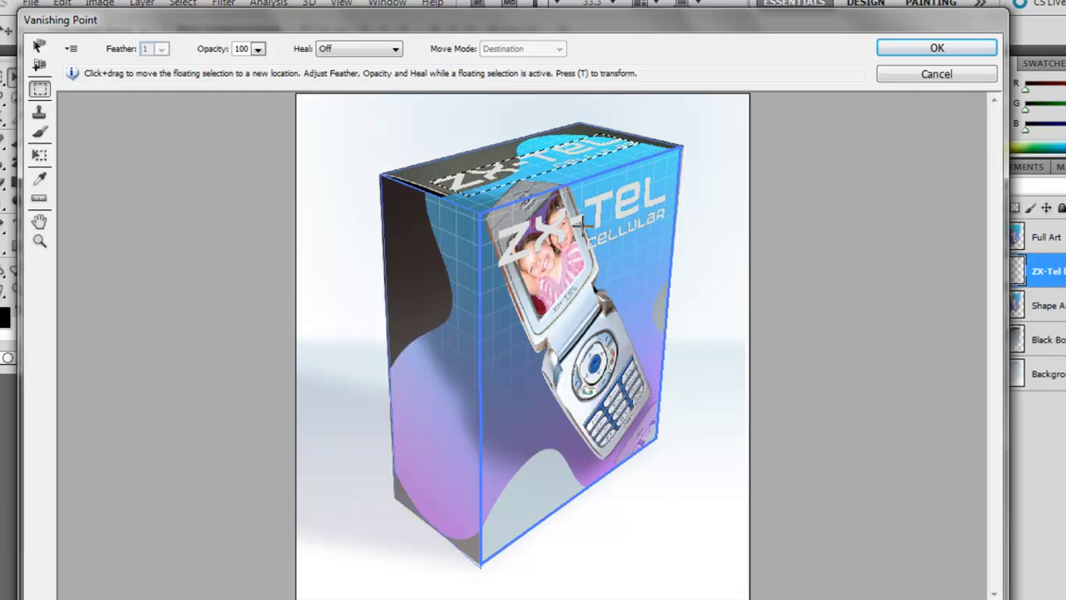
{"action": "left_click", "coordinate": [939, 50]}
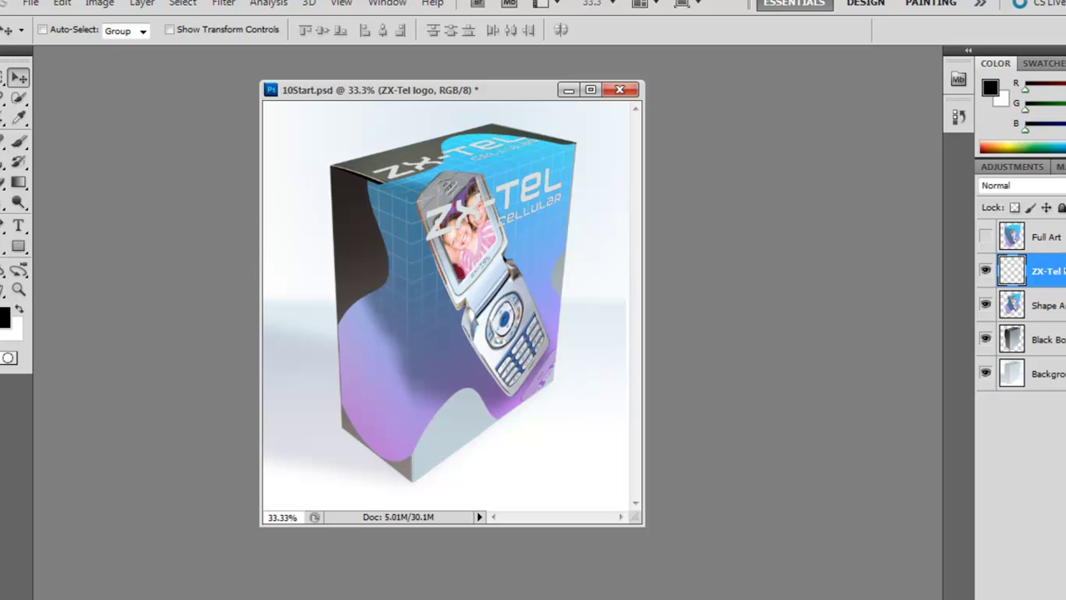
Step: Add a Bevel and Emboss and a Drop Shadow effect with default settings to the ZX-Tel logo layer
{"action": "left_click", "coordinate": [140, 5]}
{"action": "mouse_move", "coordinate": [172, 98]}
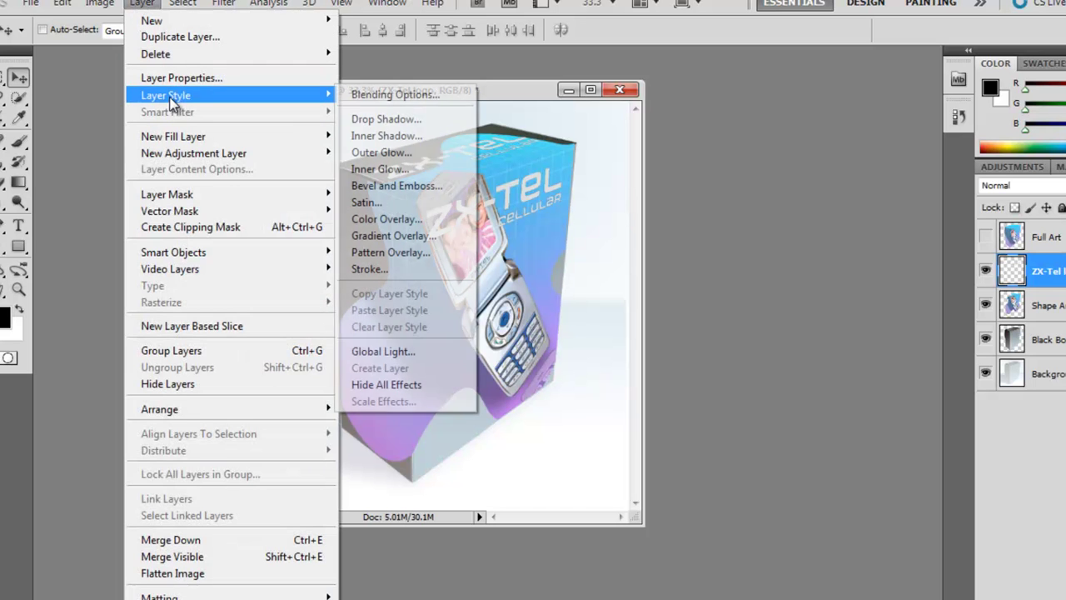
{"action": "left_click", "coordinate": [427, 186]}
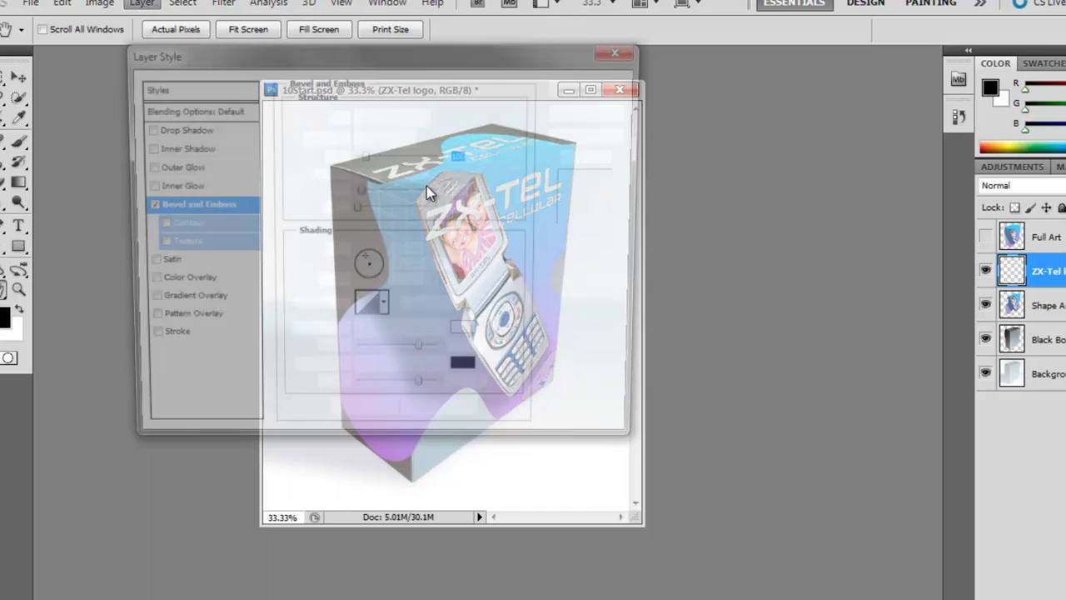
{"action": "left_click_drag", "start_coordinate": [434, 56], "coordinate": [568, 241]}
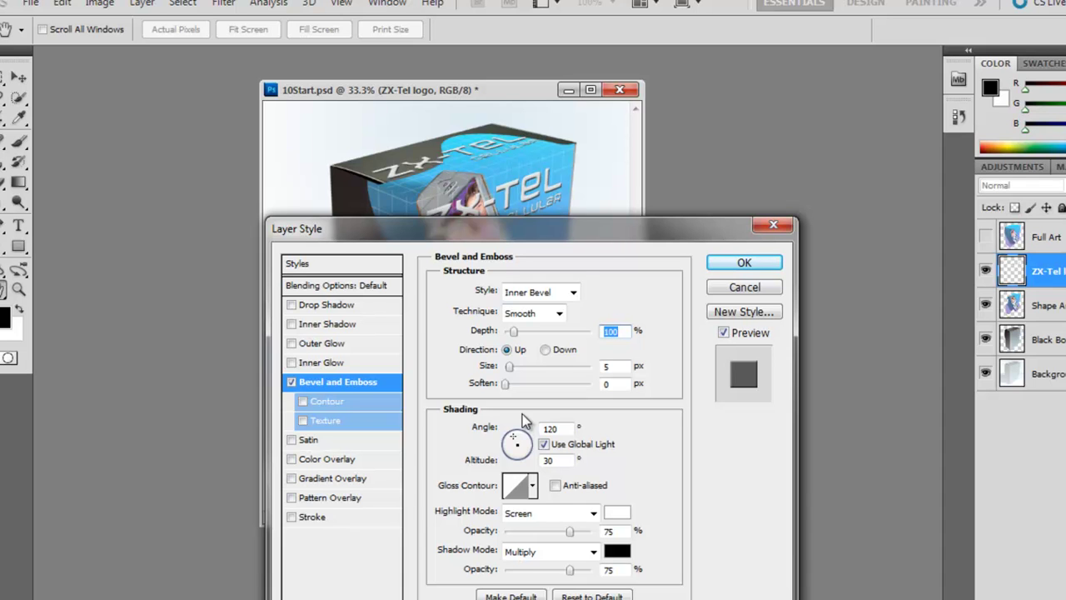
{"action": "left_click", "coordinate": [343, 305]}
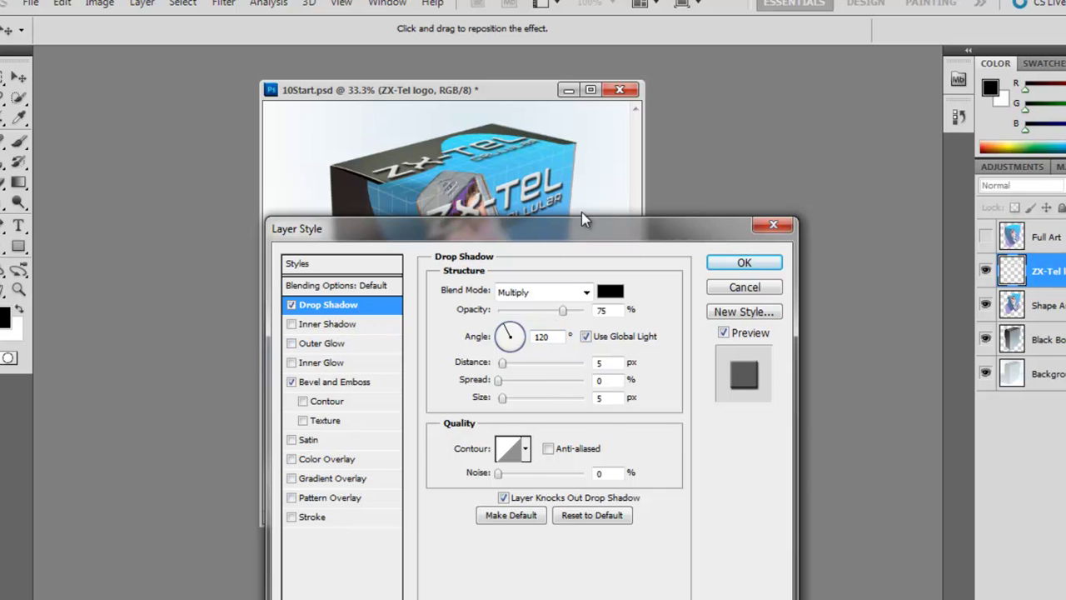
{"action": "left_click", "coordinate": [744, 263]}
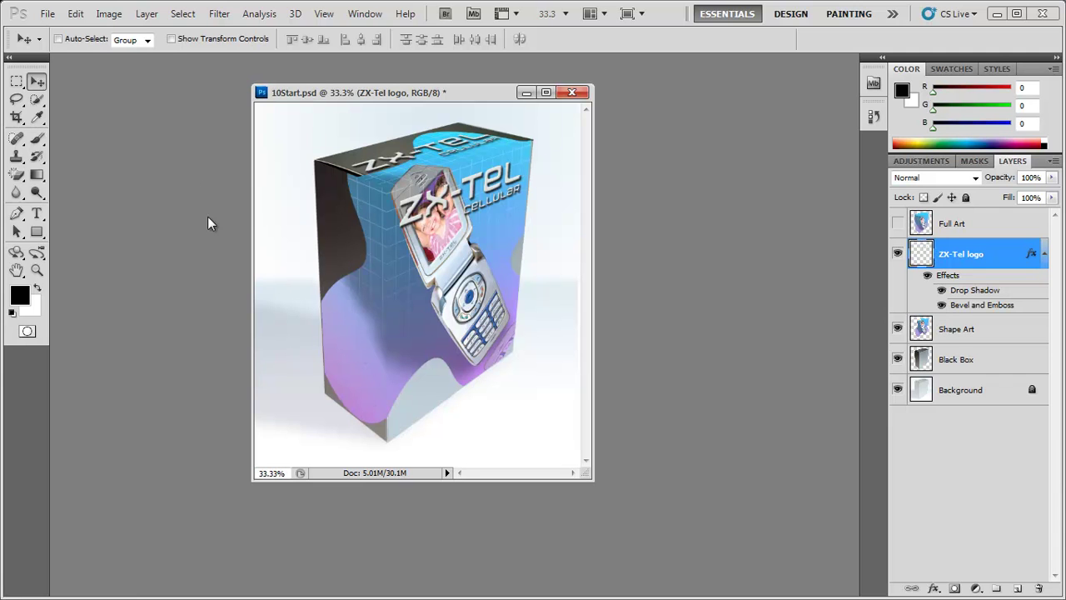
Step: Place the side box copy Illustrator file into the box document, cropped to its bounding box
{"action": "left_click", "coordinate": [48, 14]}
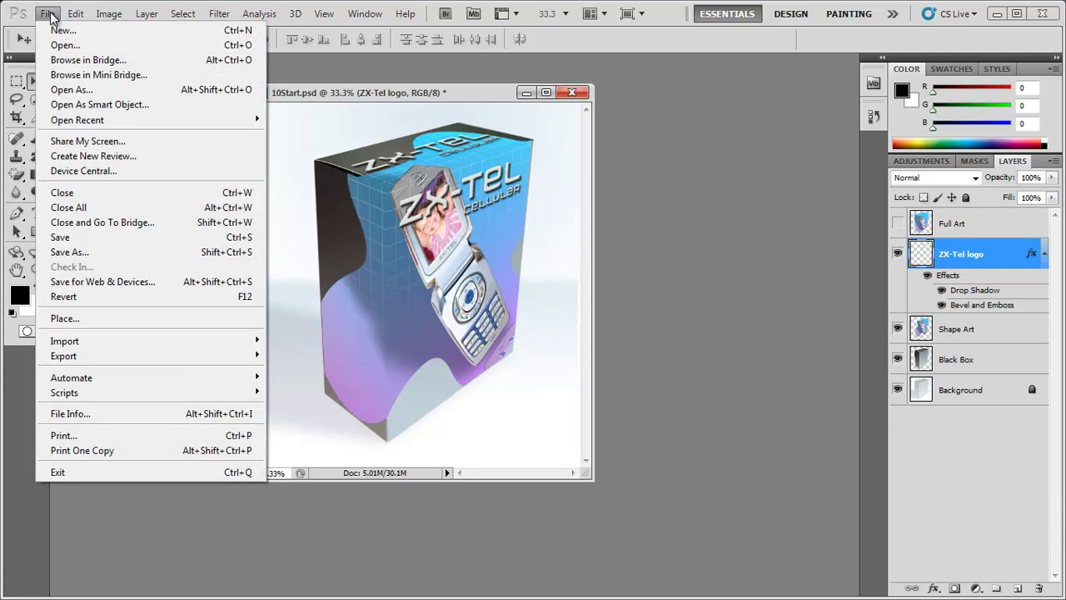
{"action": "left_click", "coordinate": [63, 321]}
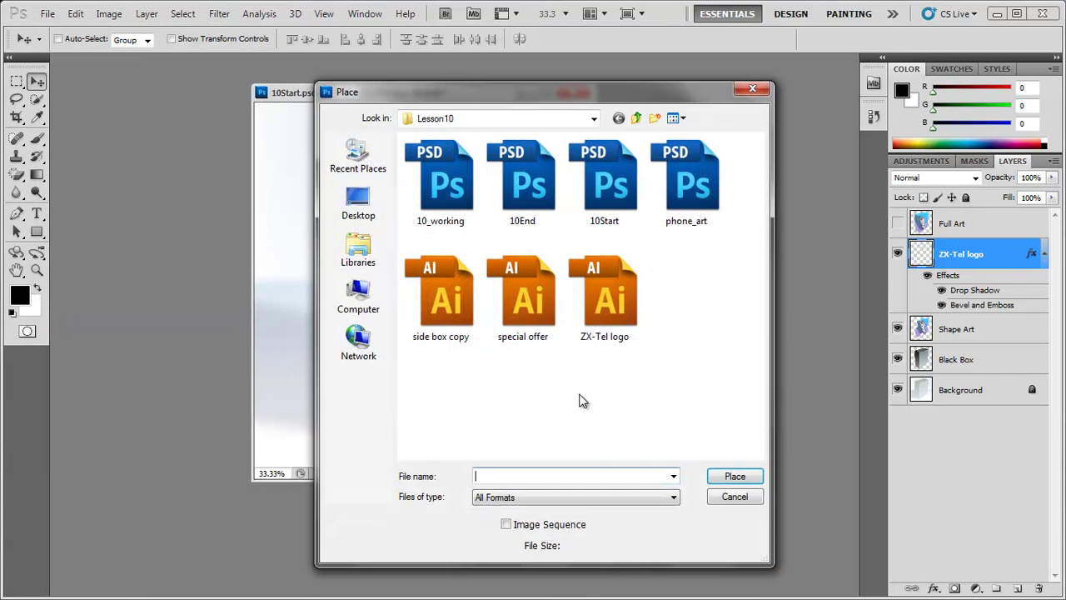
{"action": "double_click", "coordinate": [442, 288]}
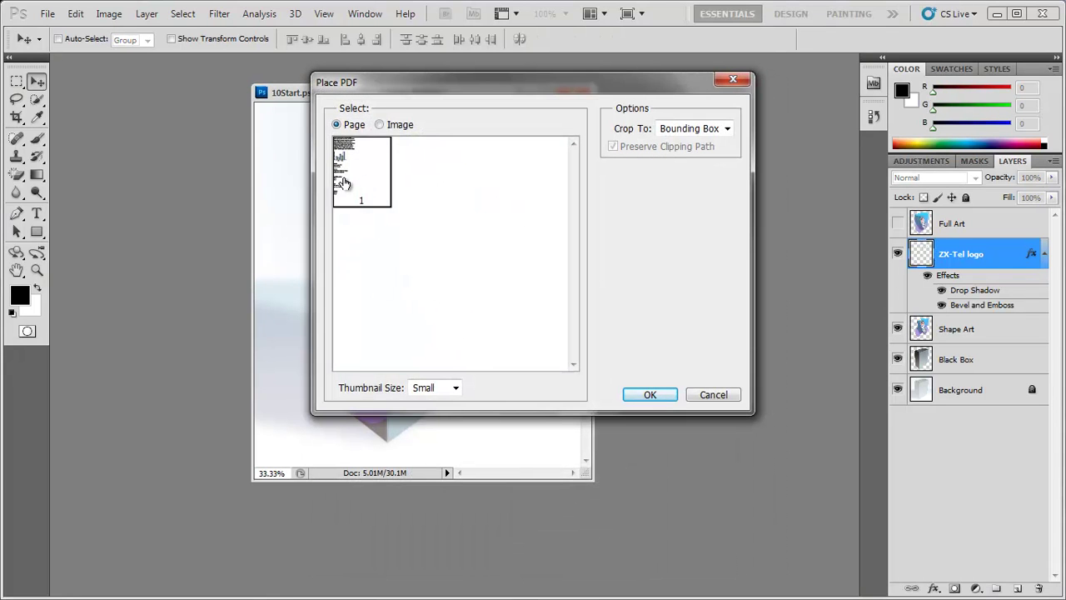
{"action": "left_click", "coordinate": [648, 396]}
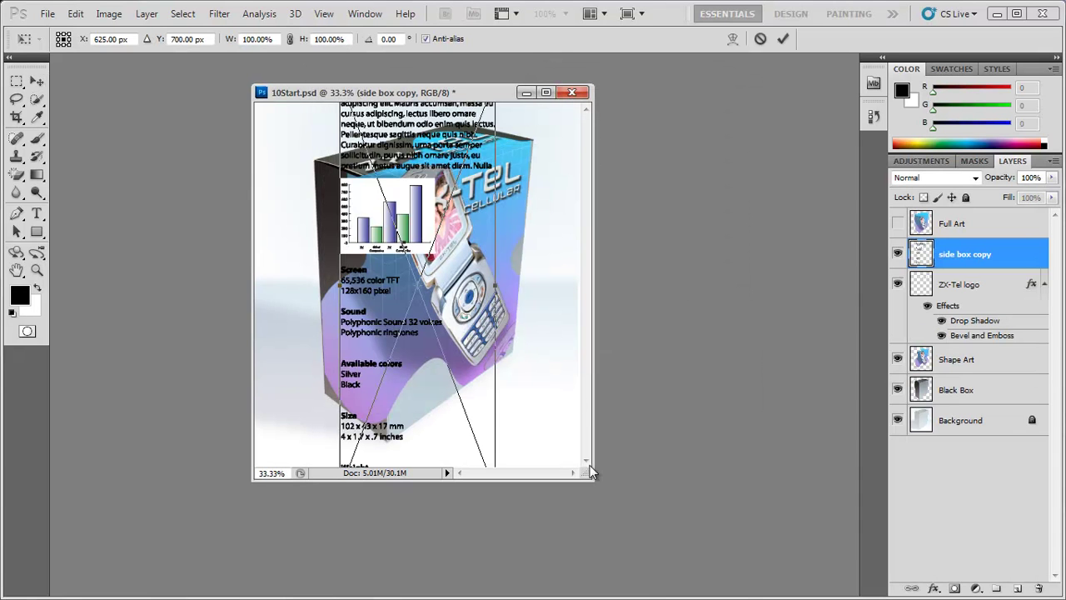
Step: Scale the placed side box copy proportionally to about 51% and position it over the box's left side
{"action": "left_click_drag", "start_coordinate": [585, 472], "coordinate": [620, 508]}
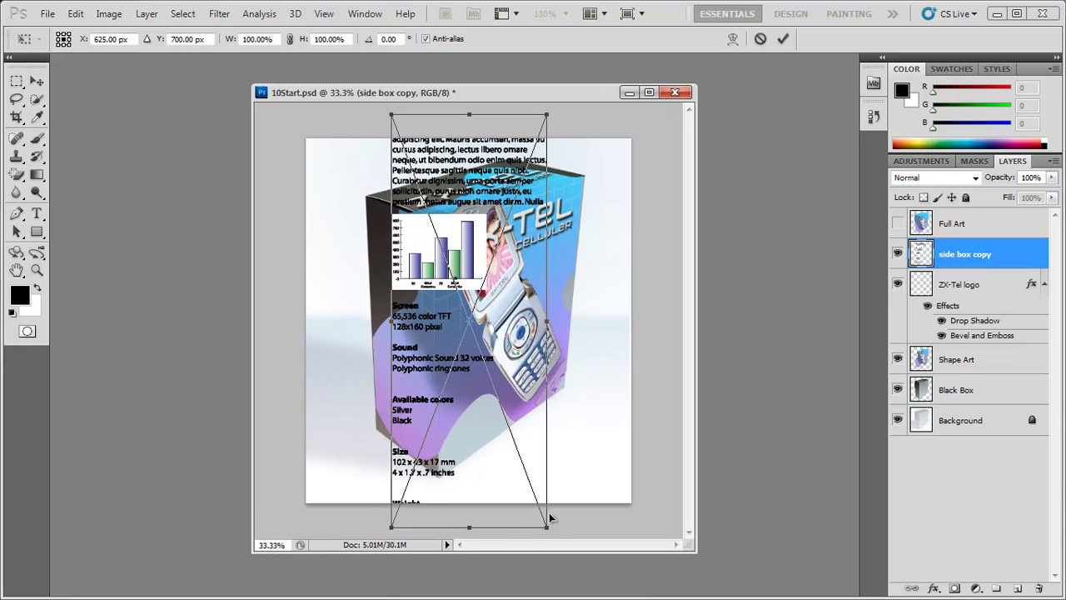
{"action": "left_click_drag", "start_coordinate": [546, 526], "coordinate": [493, 437]}
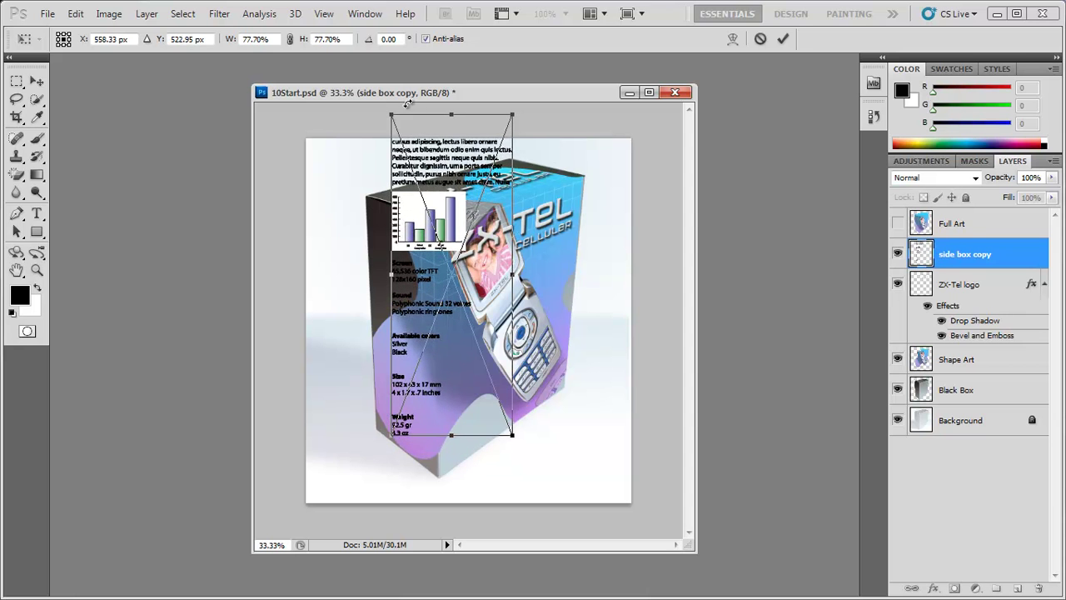
{"action": "left_click_drag", "start_coordinate": [454, 182], "coordinate": [418, 211]}
{"action": "left_click_drag", "start_coordinate": [470, 473], "coordinate": [416, 387]}
{"action": "left_click_drag", "start_coordinate": [398, 214], "coordinate": [413, 268]}
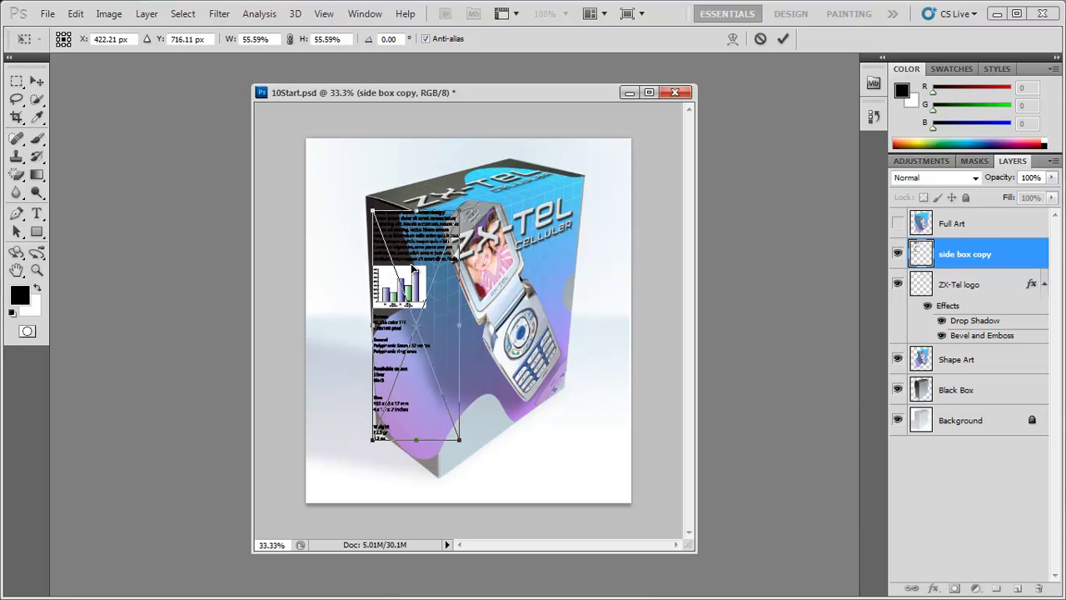
{"action": "left_click_drag", "start_coordinate": [458, 439], "coordinate": [446, 428]}
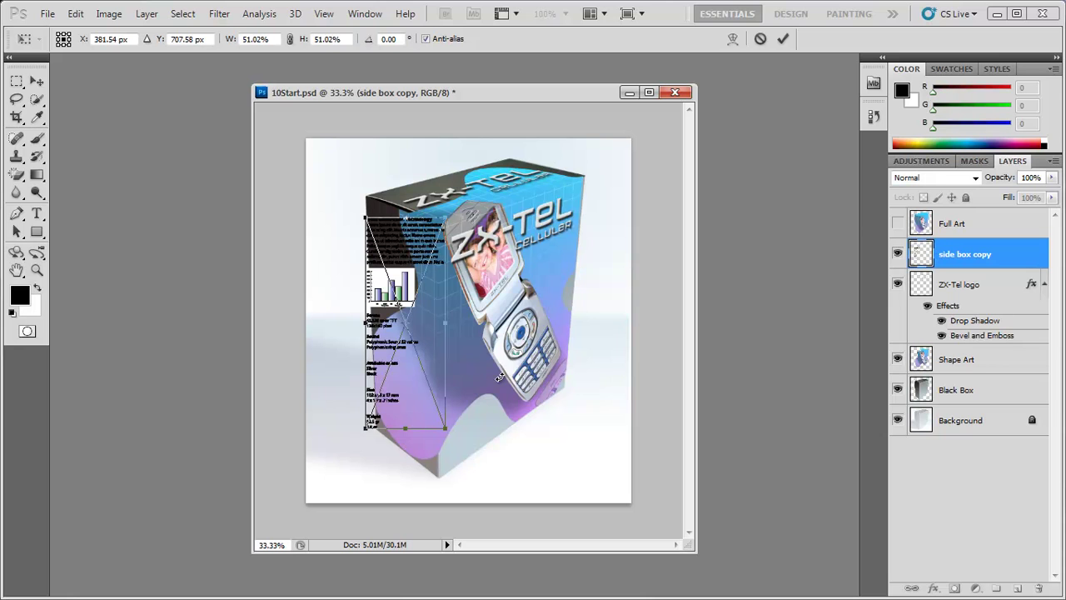
Step: Commit the side box copy placement and rasterize its layer
{"action": "left_click", "coordinate": [328, 15]}
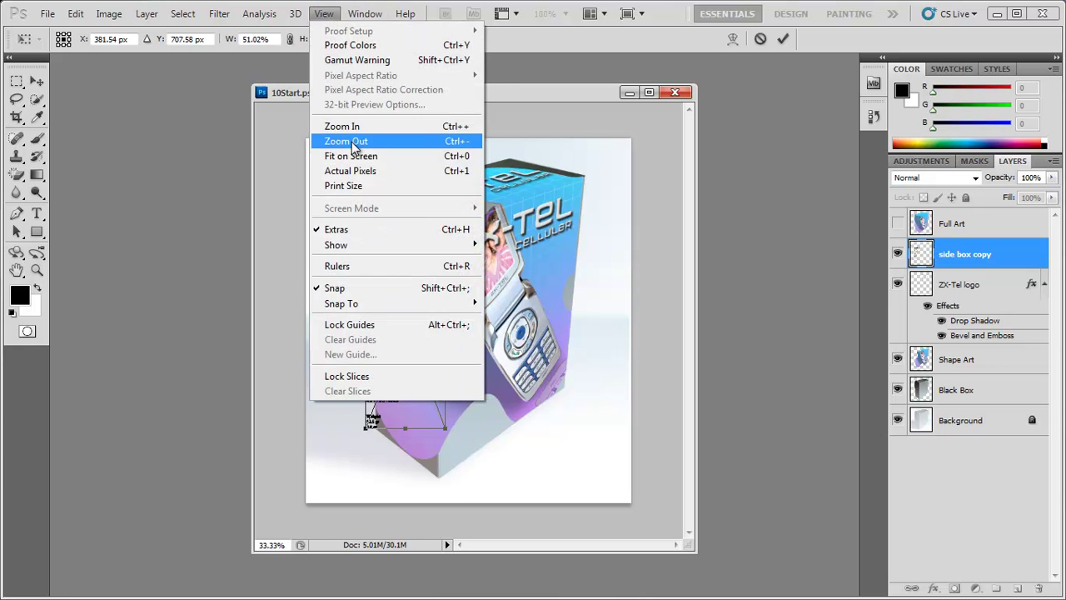
{"action": "left_click", "coordinate": [343, 126]}
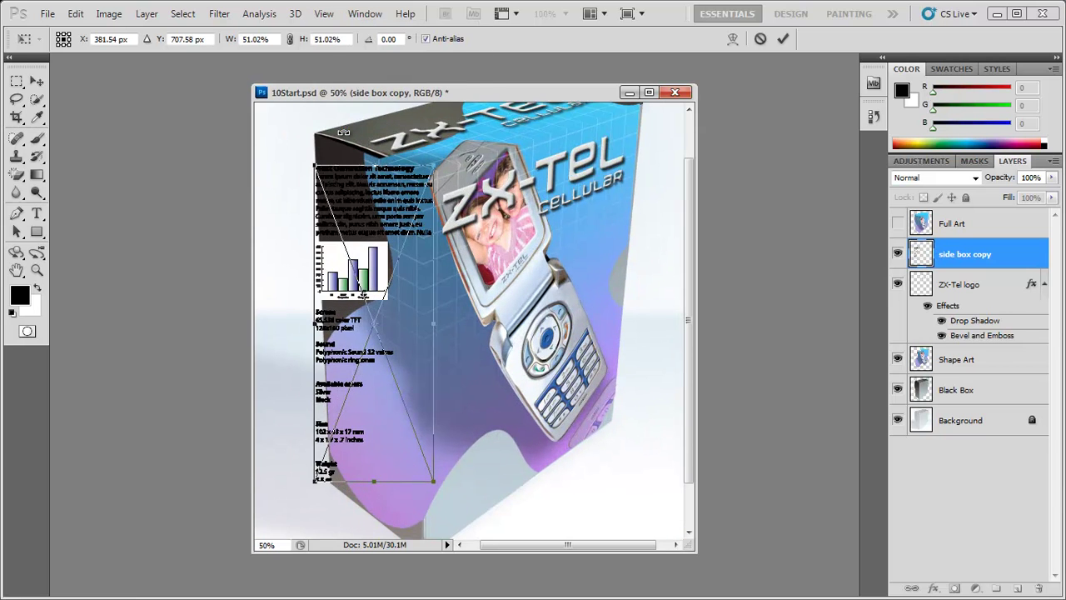
{"action": "left_click", "coordinate": [327, 14]}
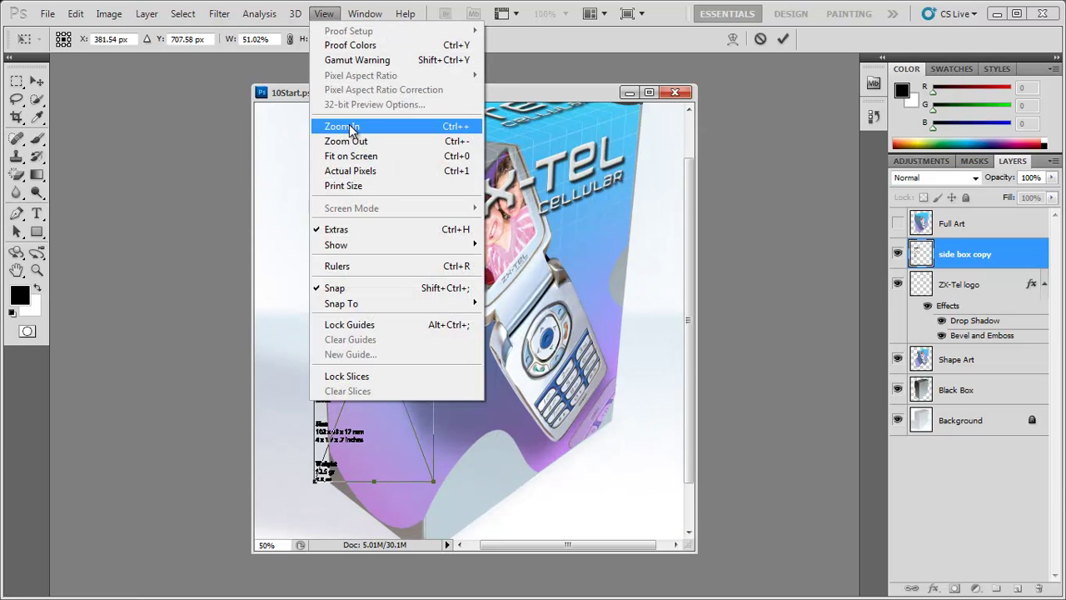
{"action": "left_click", "coordinate": [343, 127]}
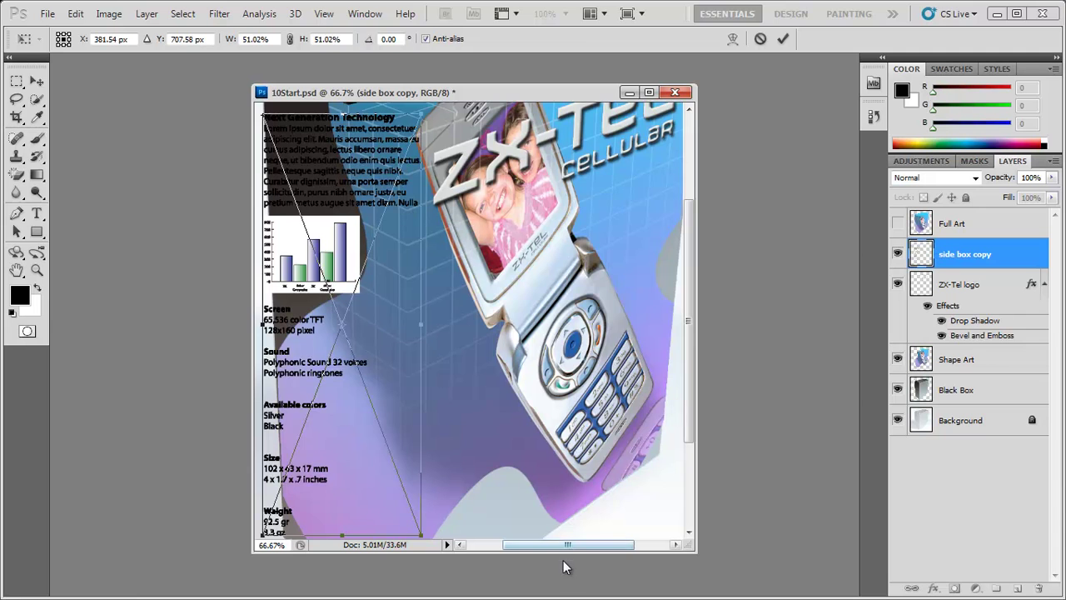
{"action": "left_click_drag", "start_coordinate": [567, 545], "coordinate": [542, 544]}
{"action": "left_click_drag", "start_coordinate": [688, 551], "coordinate": [740, 575]}
{"action": "left_click_drag", "start_coordinate": [513, 93], "coordinate": [483, 72]}
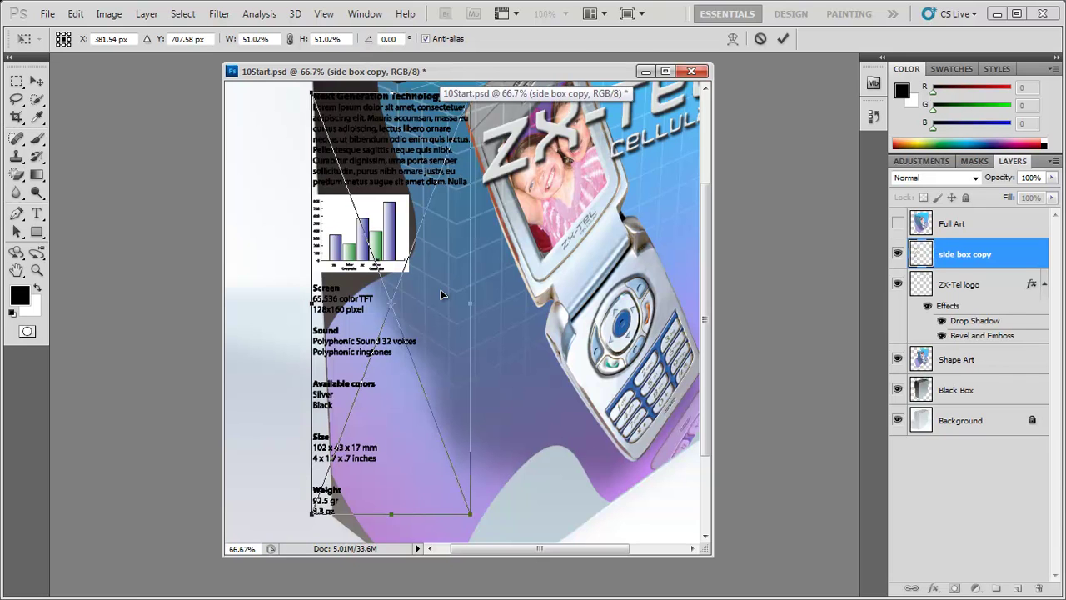
{"action": "left_click", "coordinate": [783, 39]}
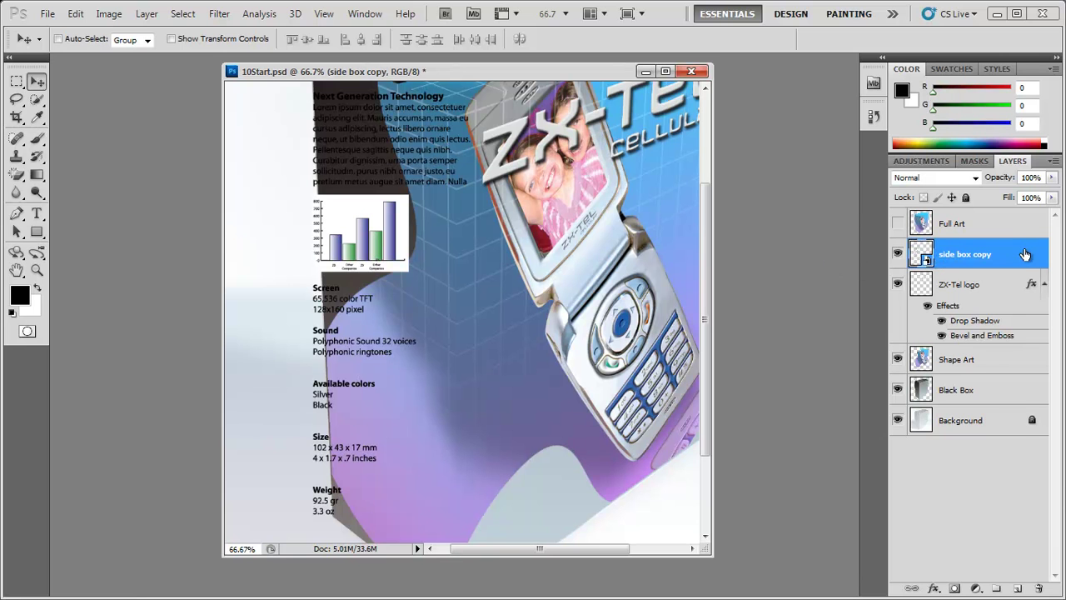
{"action": "right_click", "coordinate": [1025, 254]}
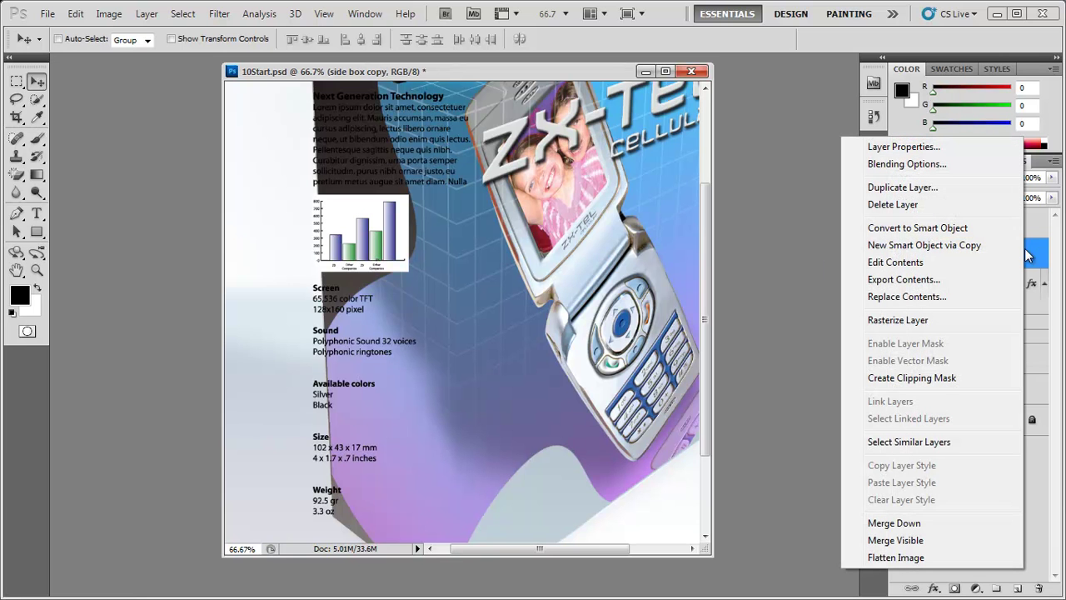
{"action": "left_click", "coordinate": [884, 321]}
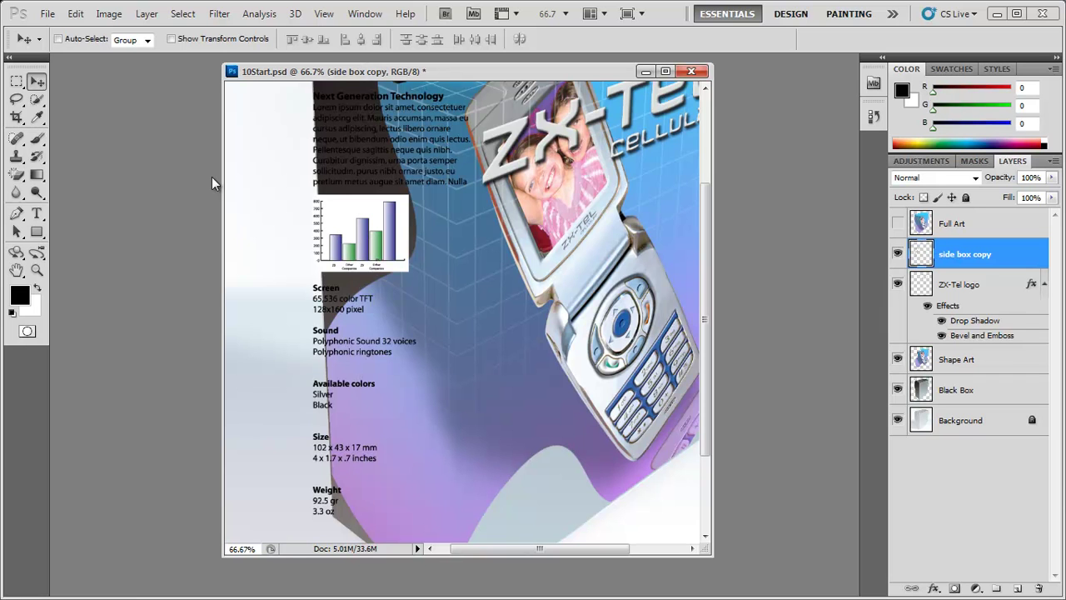
Step: Select the text blocks above and below the chart with the Rectangular Marquee tool, invert their colours and deselect them
{"action": "left_click", "coordinate": [18, 83]}
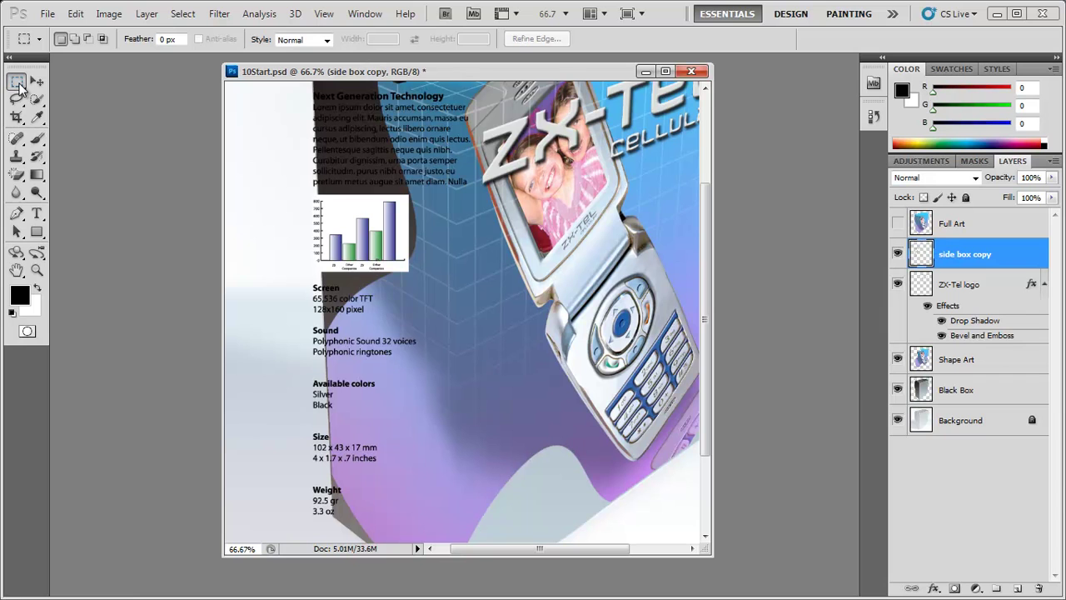
{"action": "left_click", "coordinate": [21, 86]}
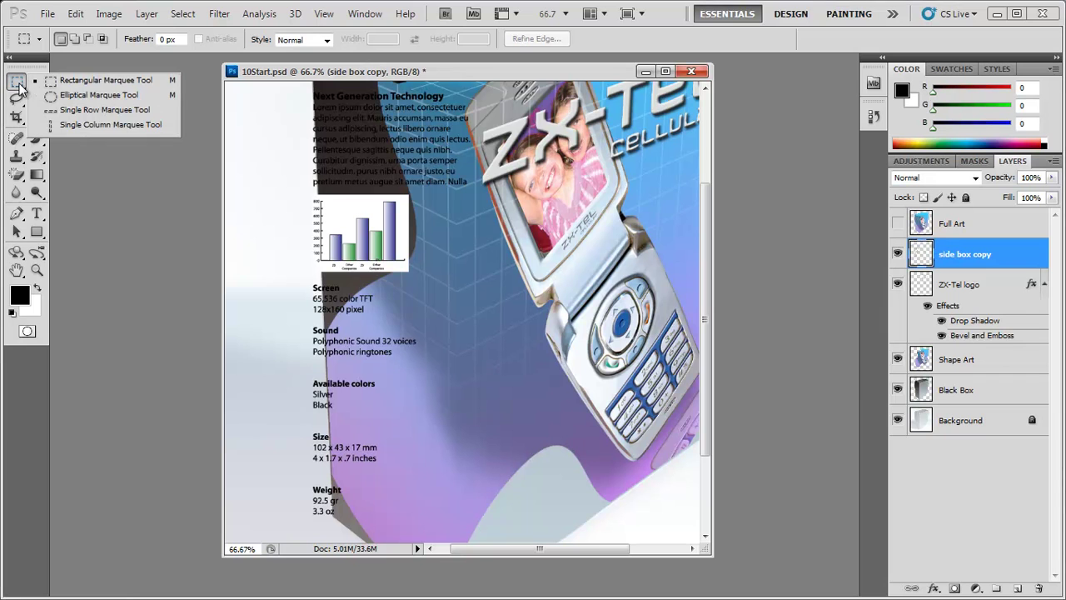
{"action": "left_click", "coordinate": [87, 87]}
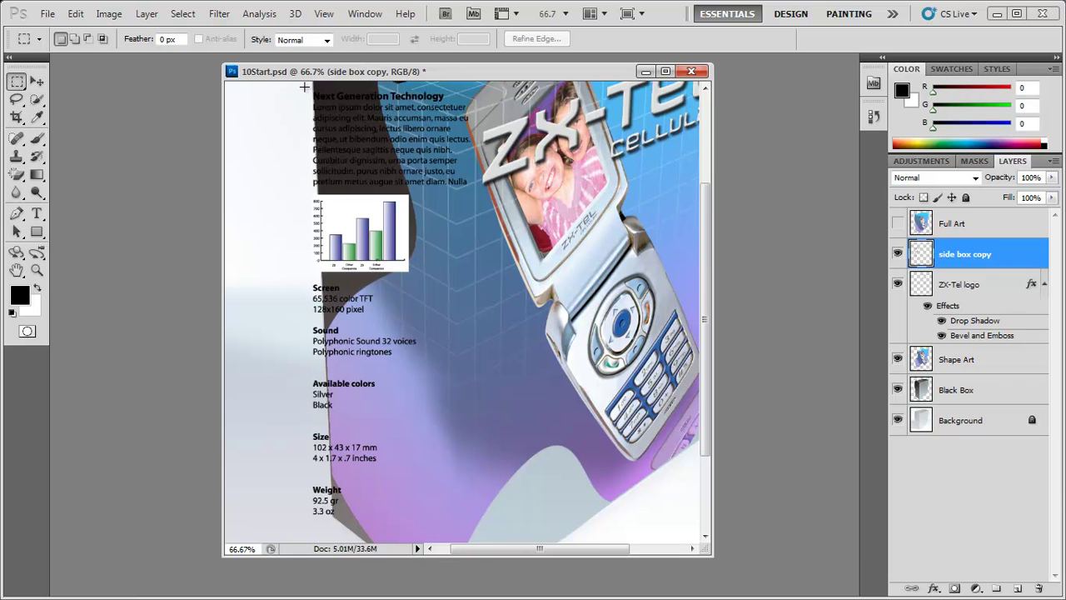
{"action": "left_click_drag", "start_coordinate": [323, 116], "coordinate": [476, 189]}
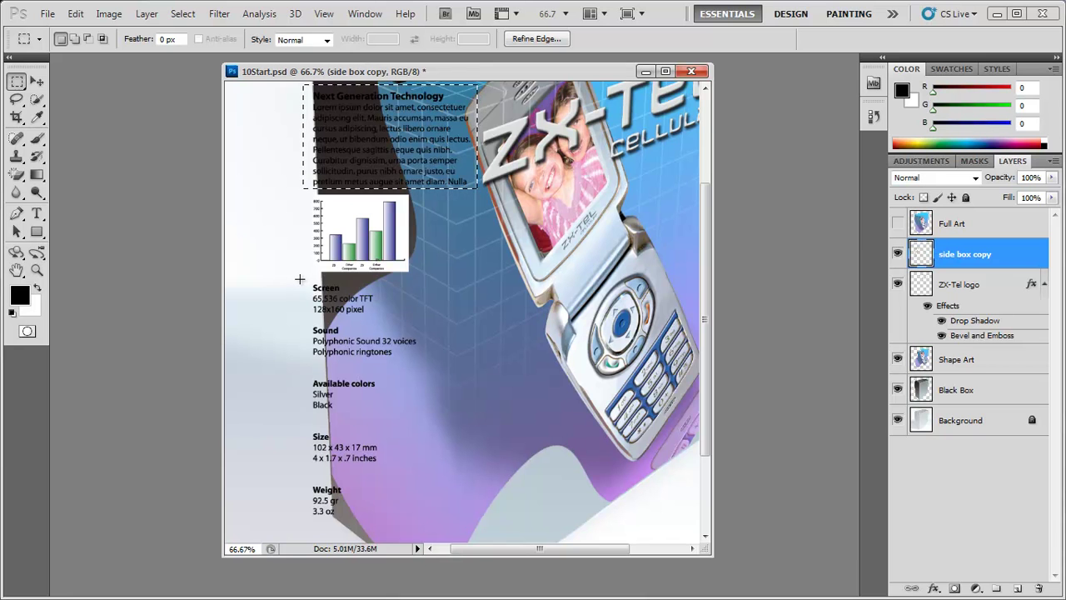
{"action": "key", "text": "shift"}
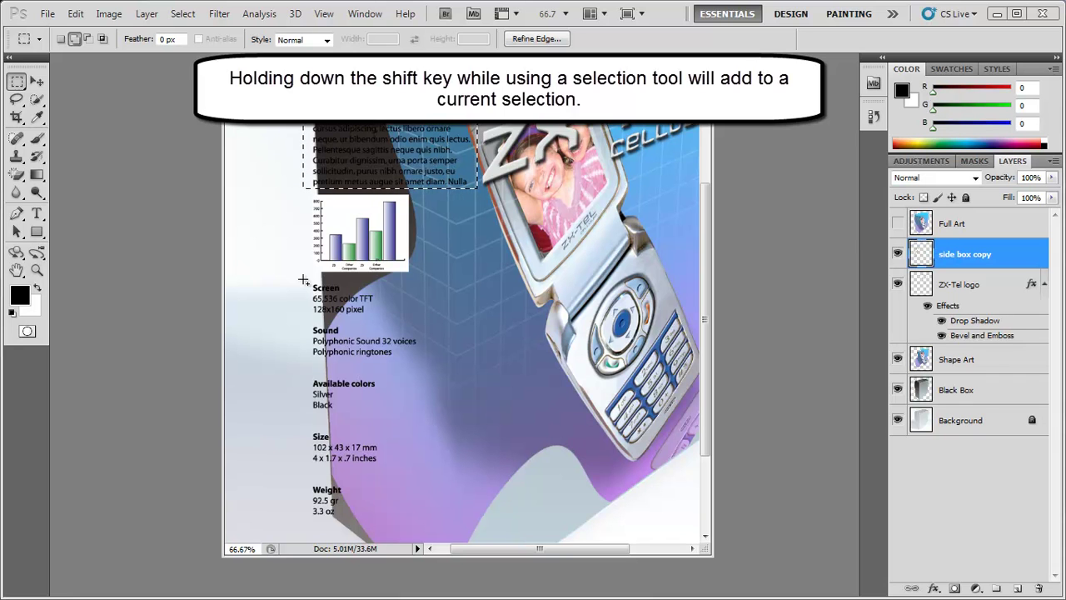
{"action": "left_click_drag", "start_coordinate": [303, 280], "coordinate": [427, 527]}
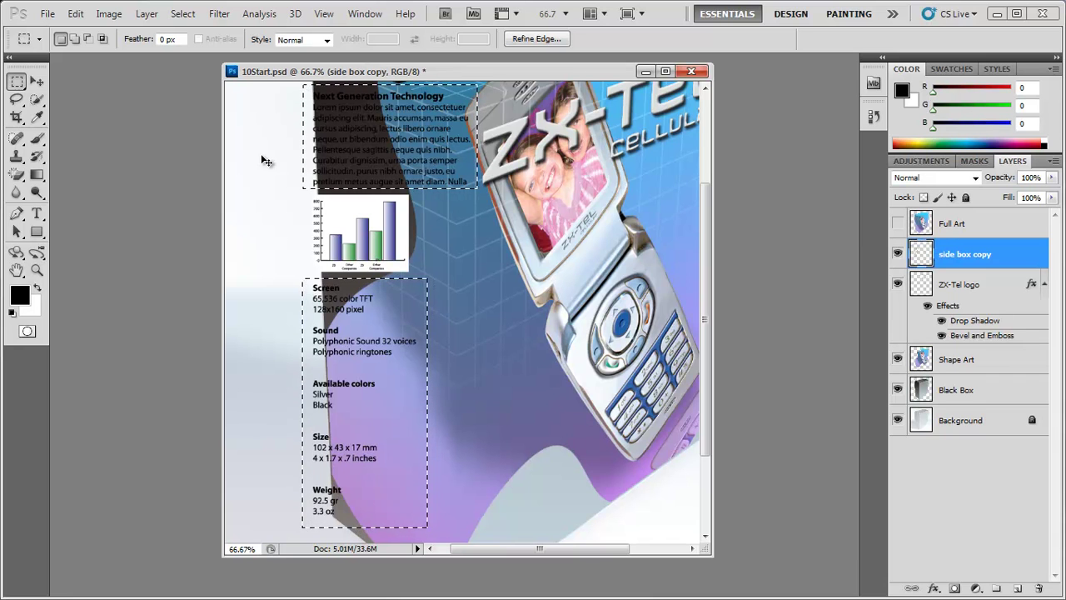
{"action": "key", "text": "ctrl+i"}
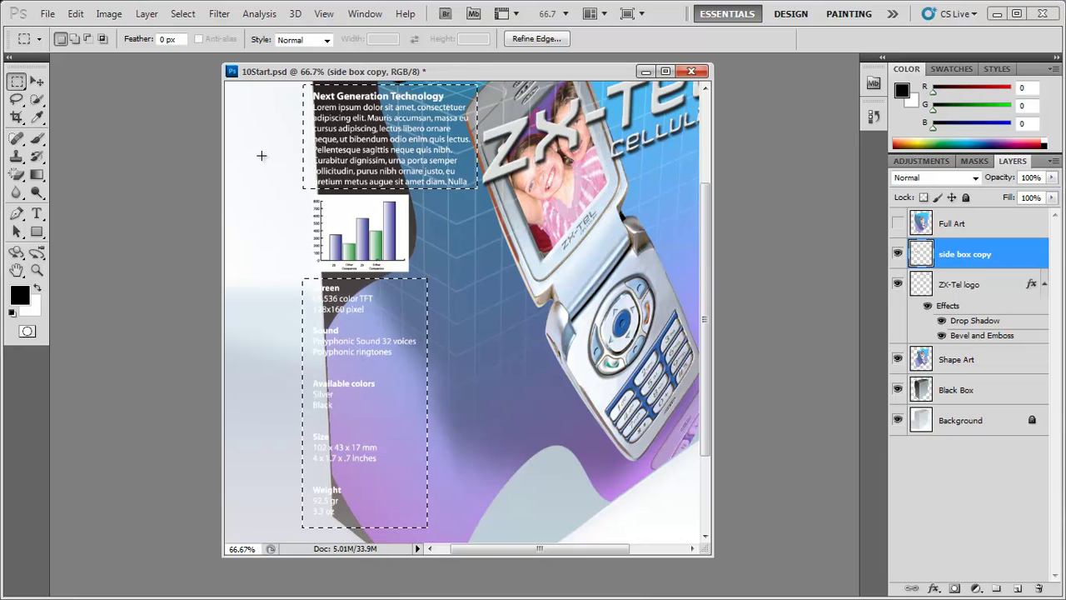
{"action": "key", "text": "ctrl+d"}
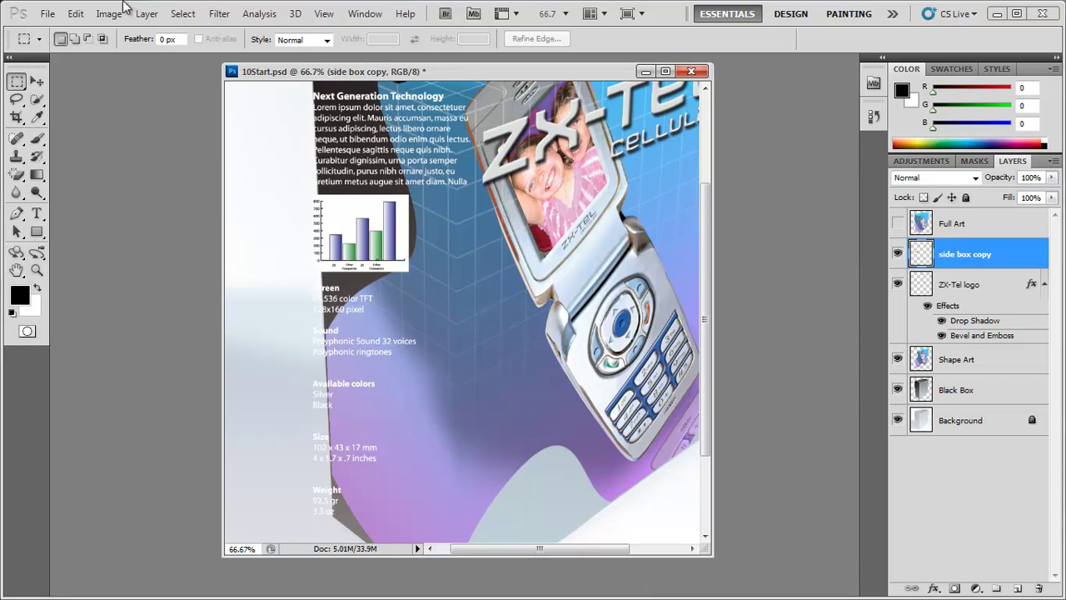
Step: Select the entire side box copy layer and cut its contents to the clipboard
{"action": "left_click", "coordinate": [78, 17]}
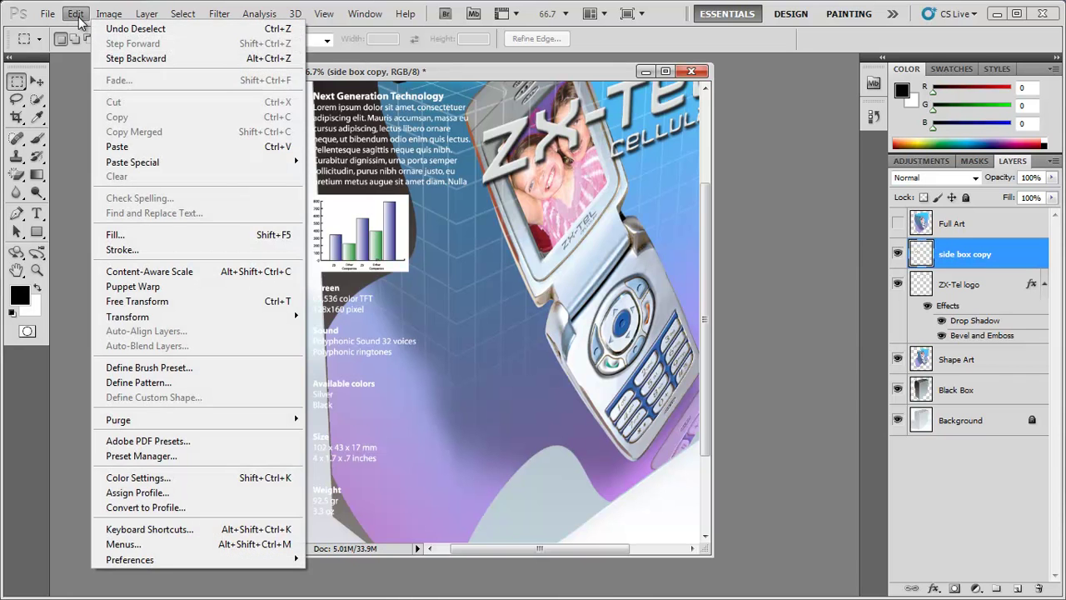
{"action": "mouse_move", "coordinate": [189, 19]}
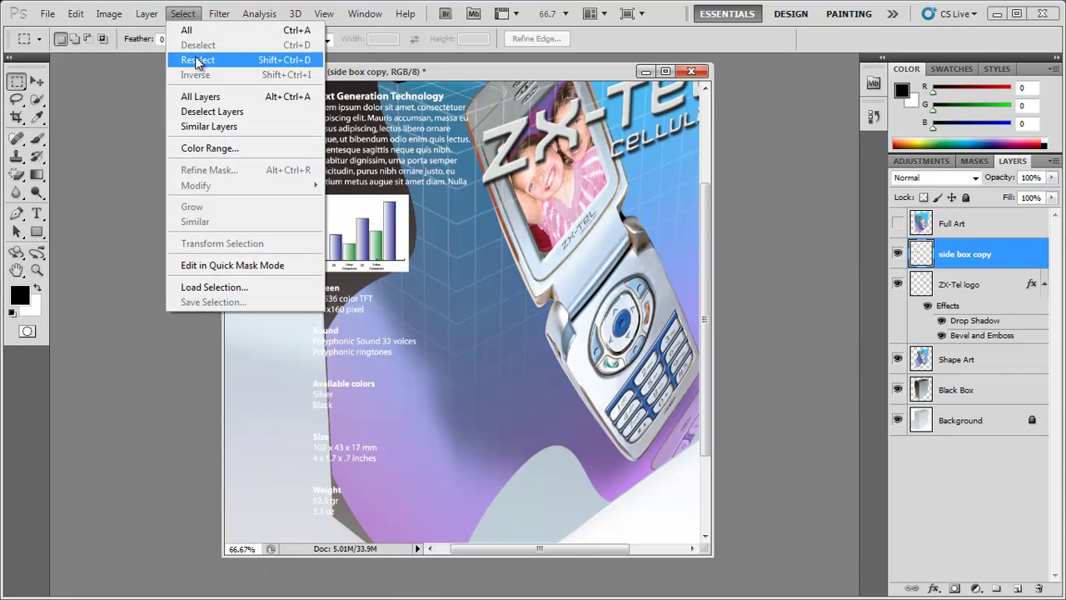
{"action": "left_click", "coordinate": [199, 31]}
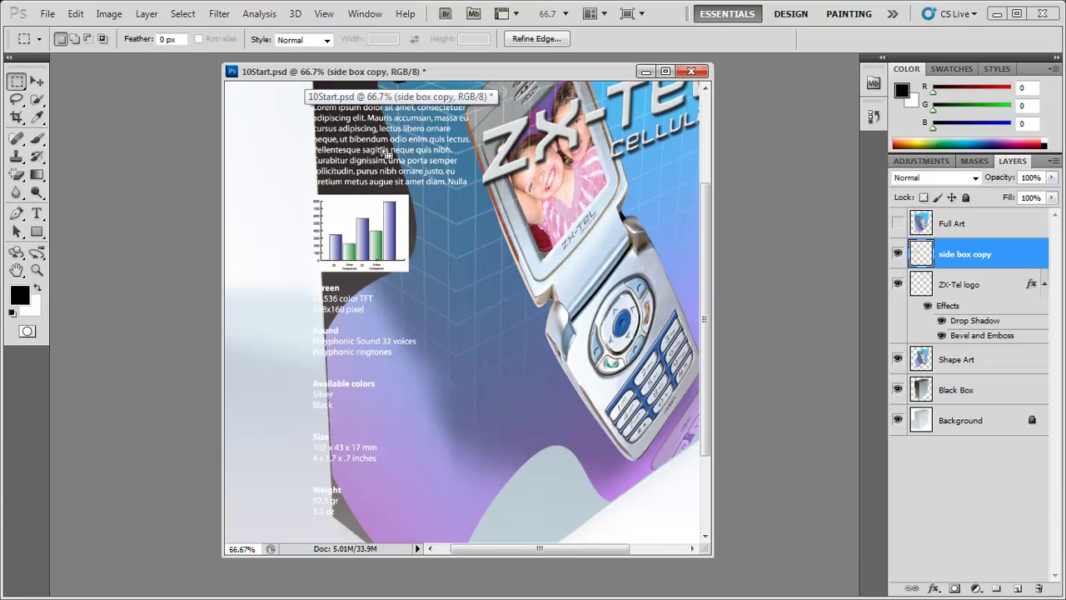
{"action": "left_click", "coordinate": [322, 17]}
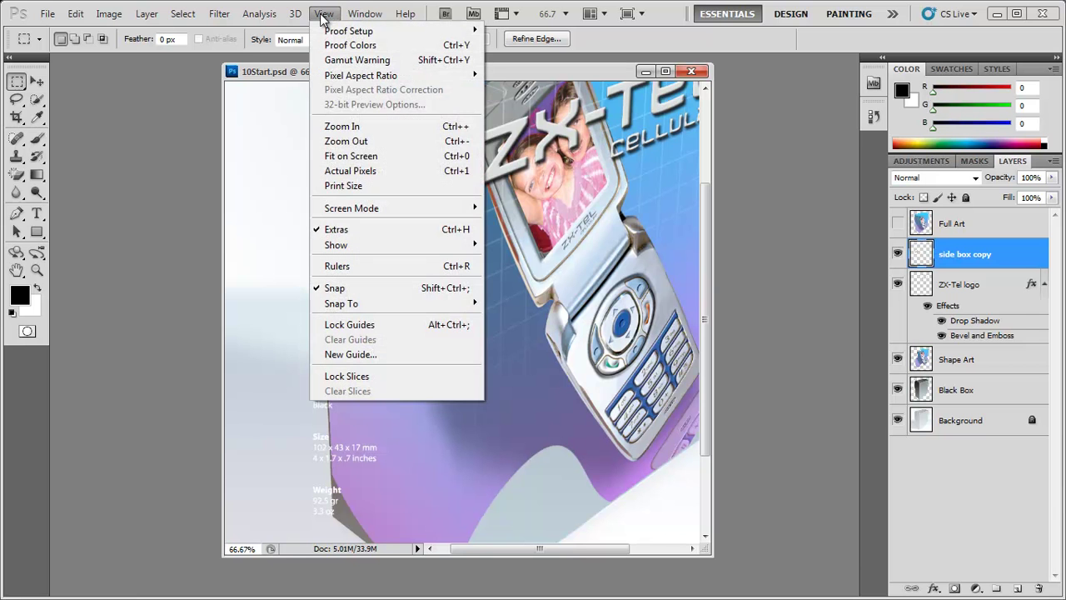
{"action": "left_click", "coordinate": [352, 170]}
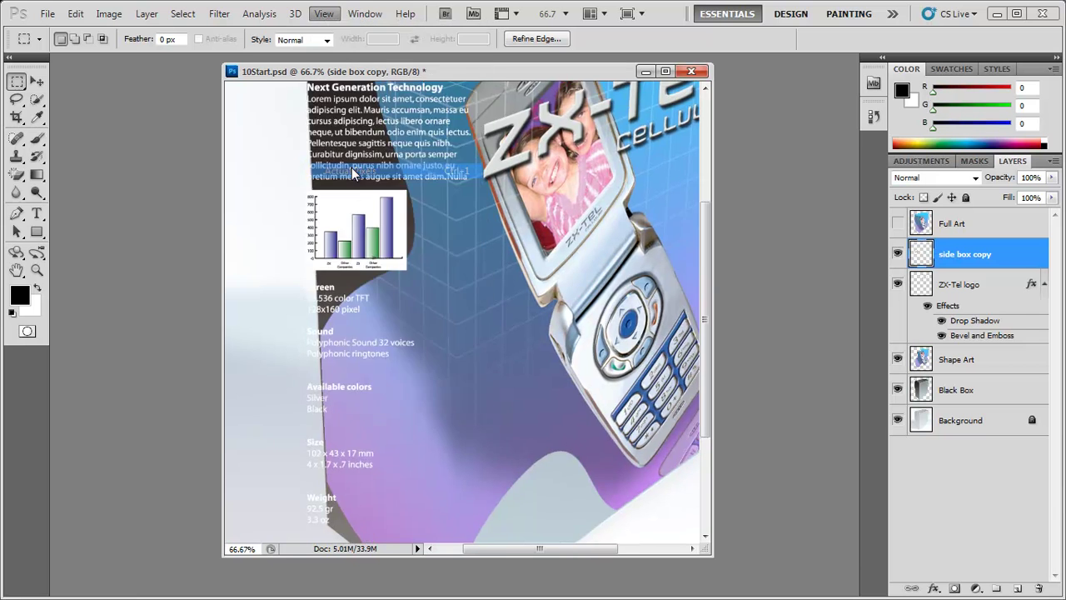
{"action": "left_click", "coordinate": [323, 14]}
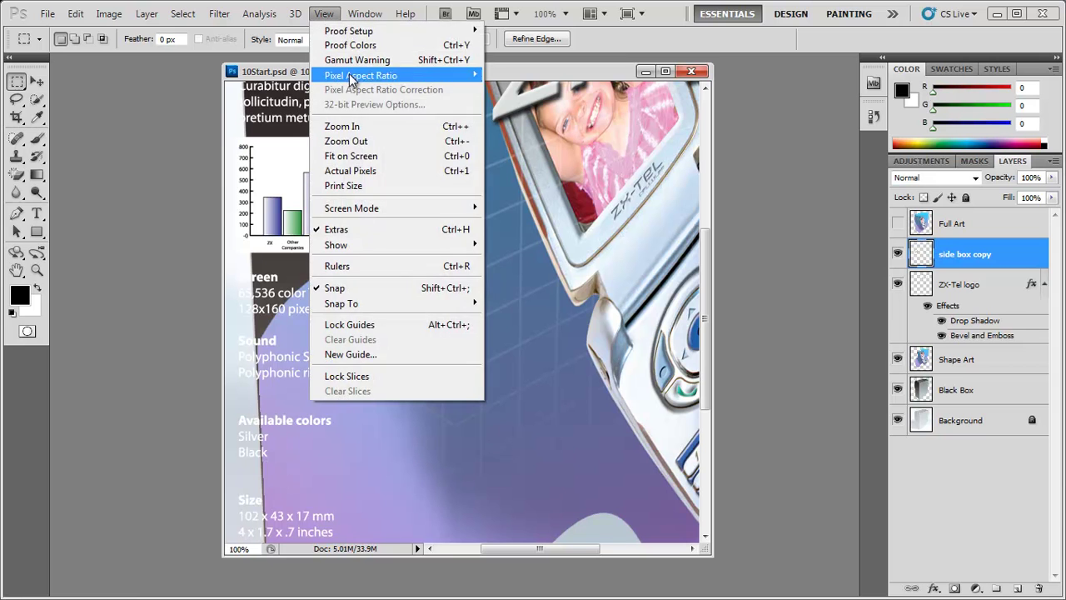
{"action": "left_click", "coordinate": [363, 140]}
{"action": "left_click", "coordinate": [327, 15]}
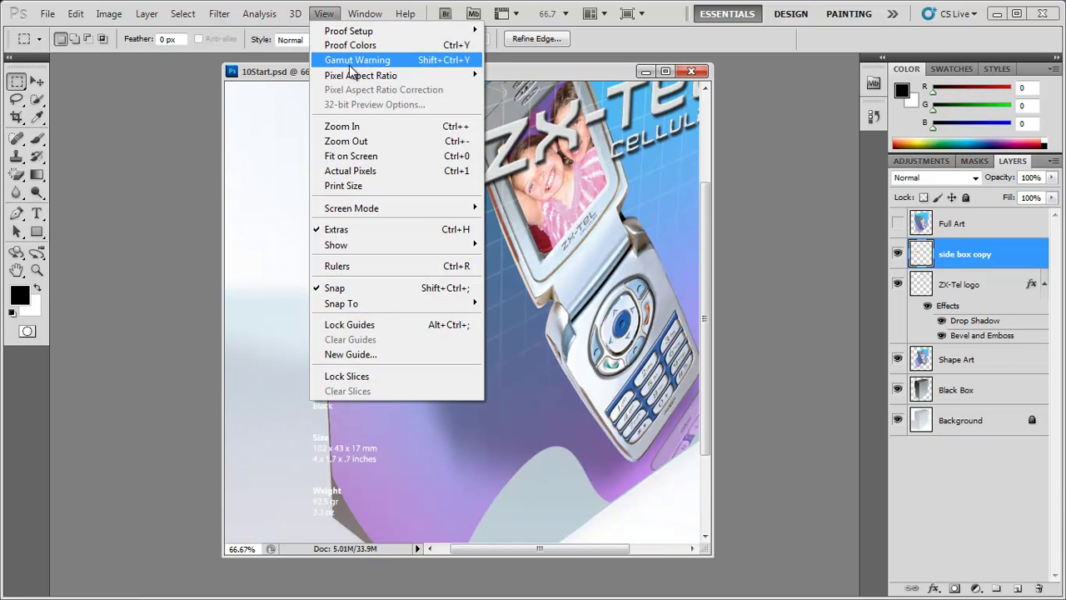
{"action": "left_click", "coordinate": [362, 140]}
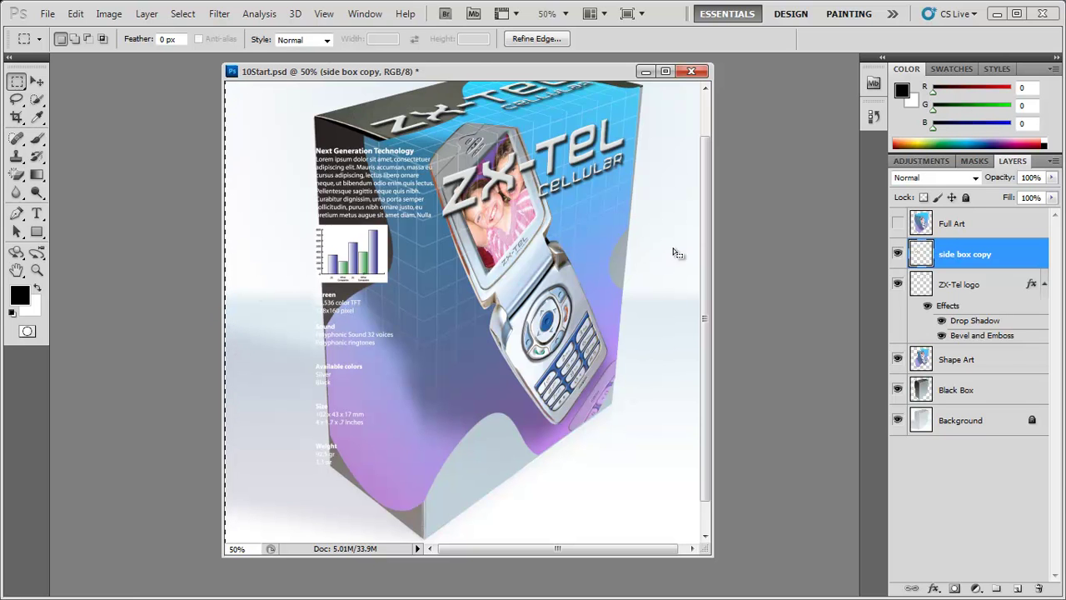
{"action": "left_click", "coordinate": [323, 16]}
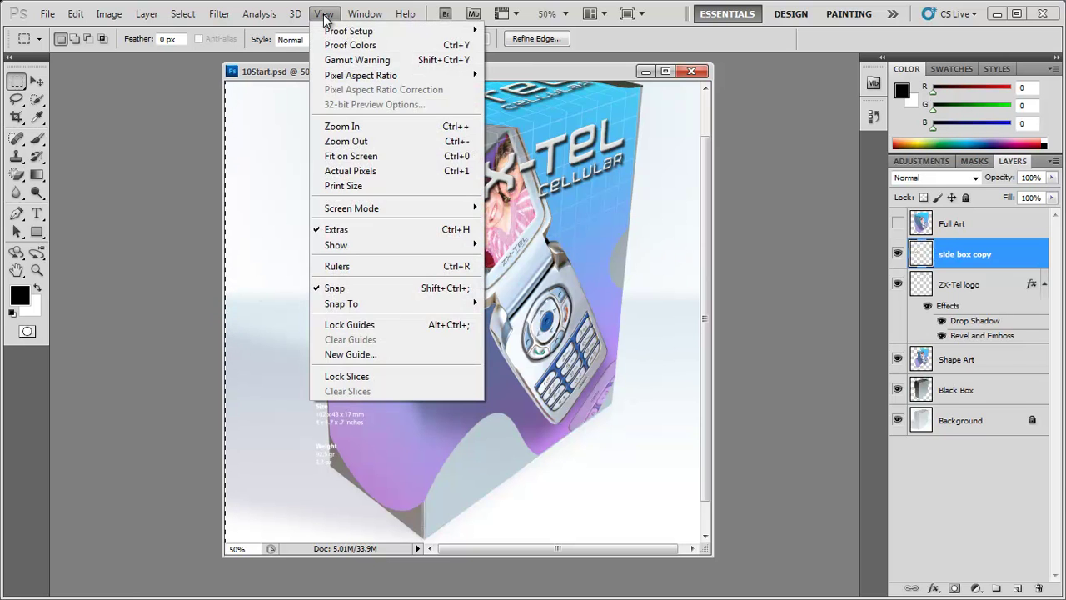
{"action": "mouse_move", "coordinate": [295, 18]}
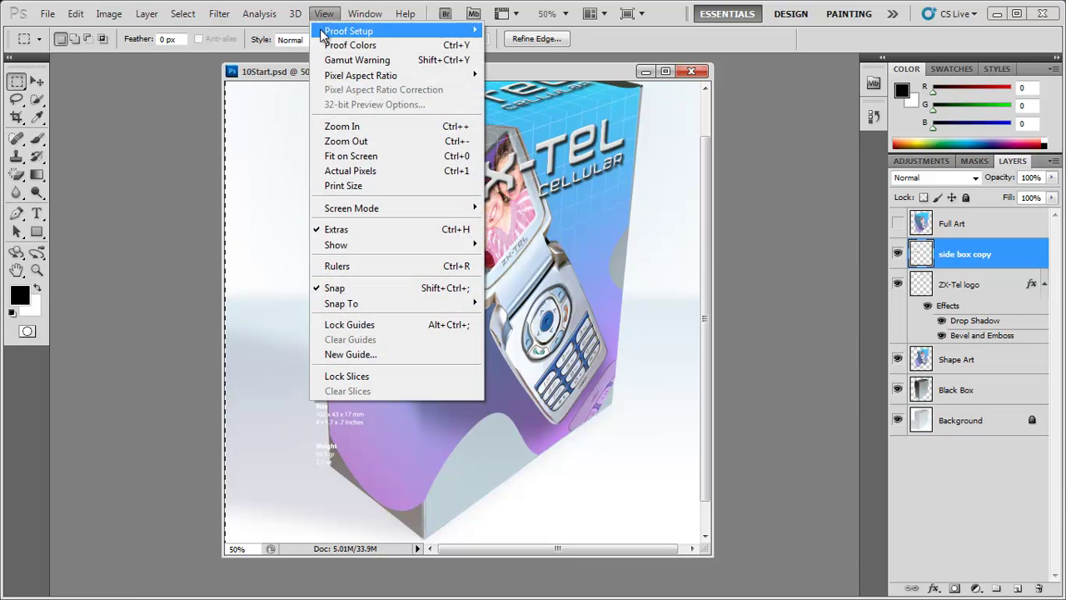
{"action": "left_click", "coordinate": [342, 142]}
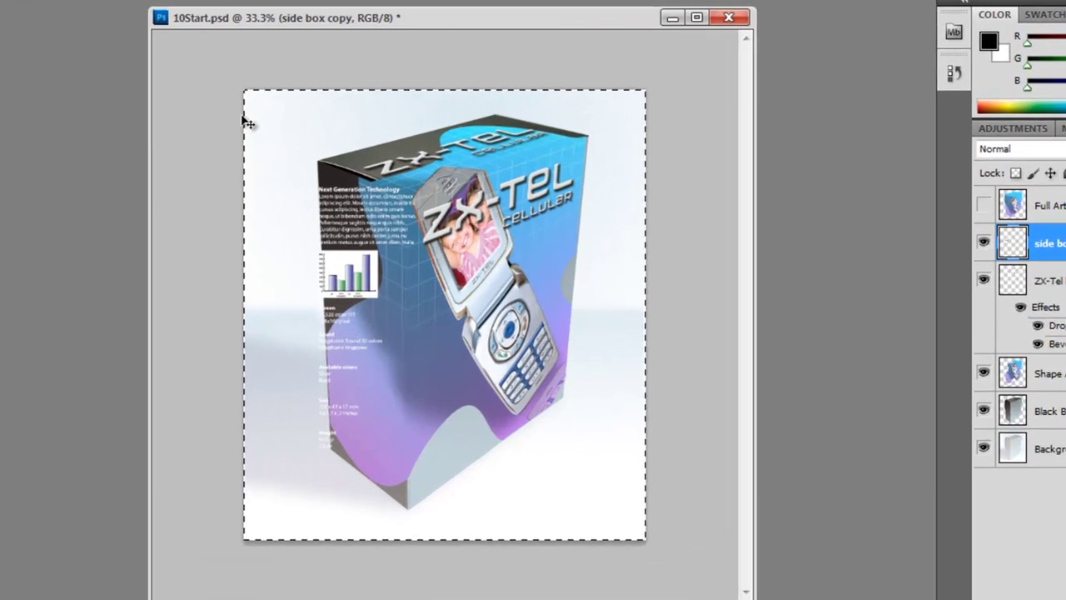
{"action": "key", "text": "ctrl+x"}
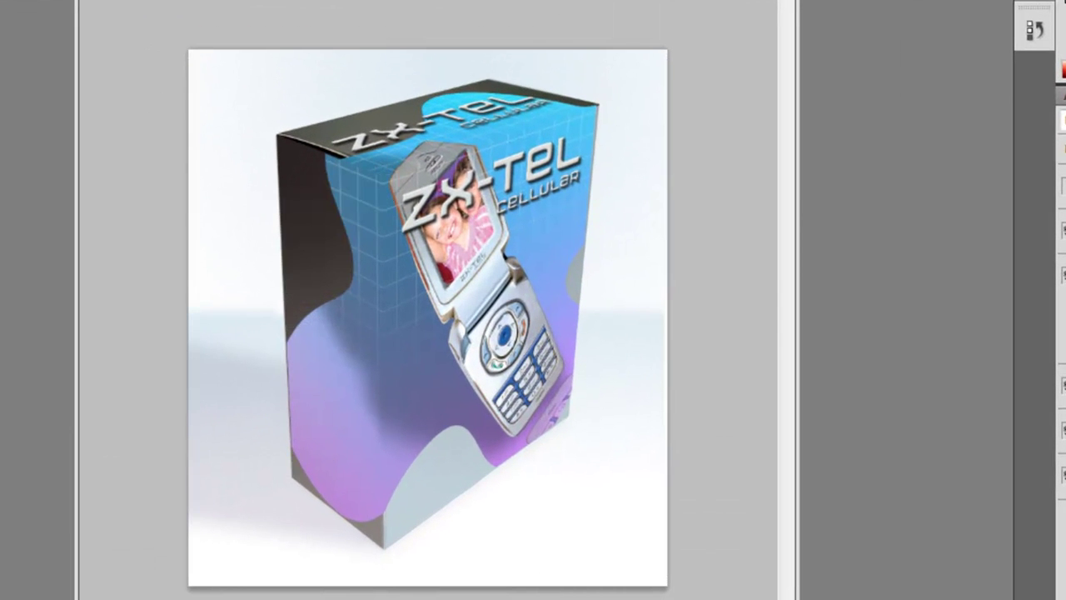
Step: Paste the side box copy into the Vanishing Point filter and position it on the box's left side plane
{"action": "left_click", "coordinate": [108, 0]}
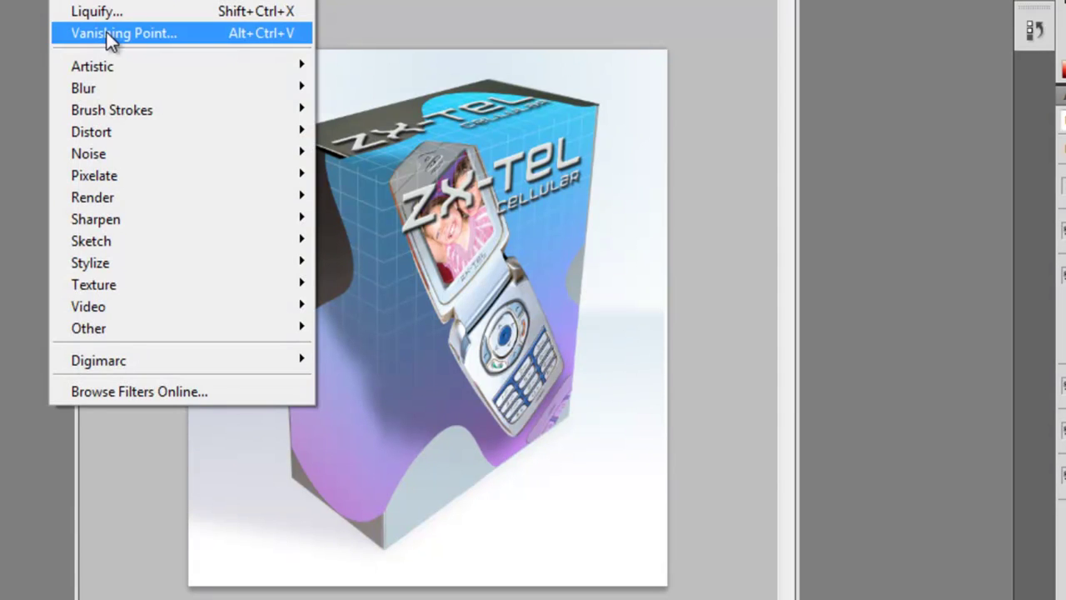
{"action": "left_click", "coordinate": [108, 35]}
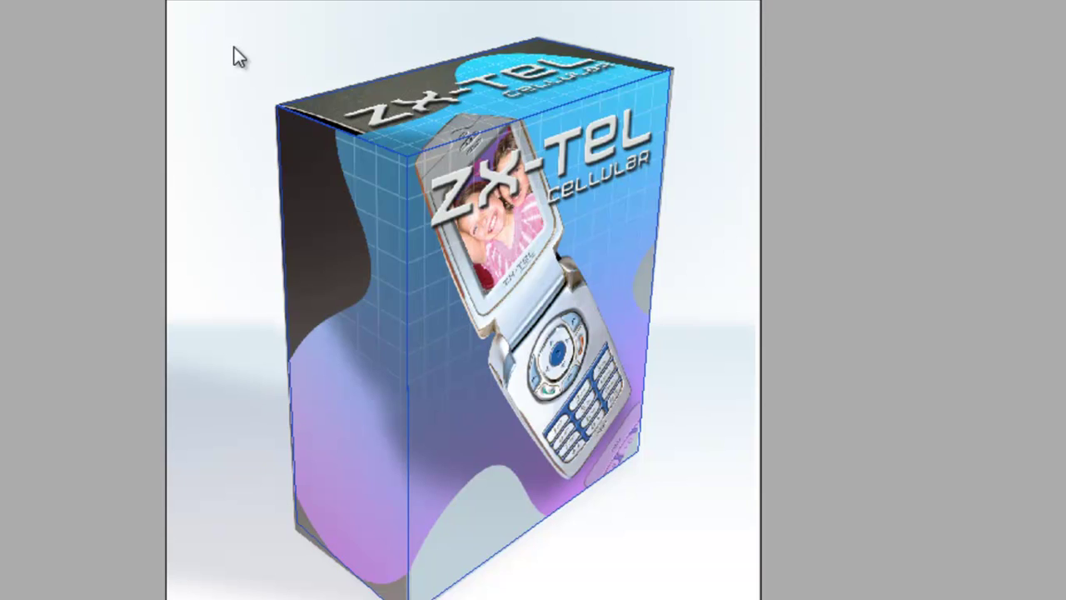
{"action": "key", "text": "ctrl+v"}
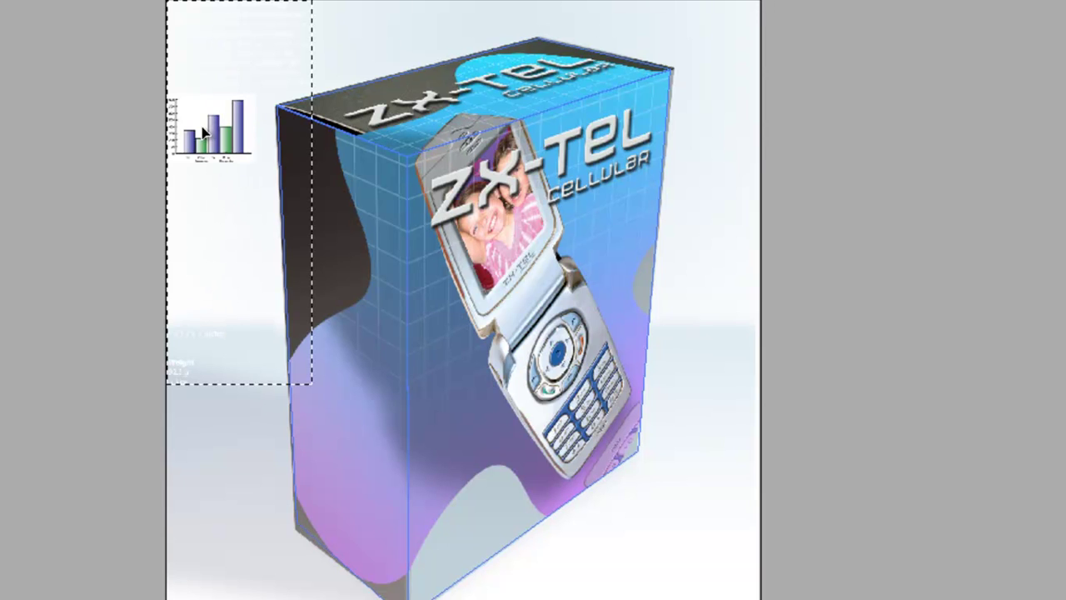
{"action": "left_click_drag", "start_coordinate": [204, 133], "coordinate": [321, 297]}
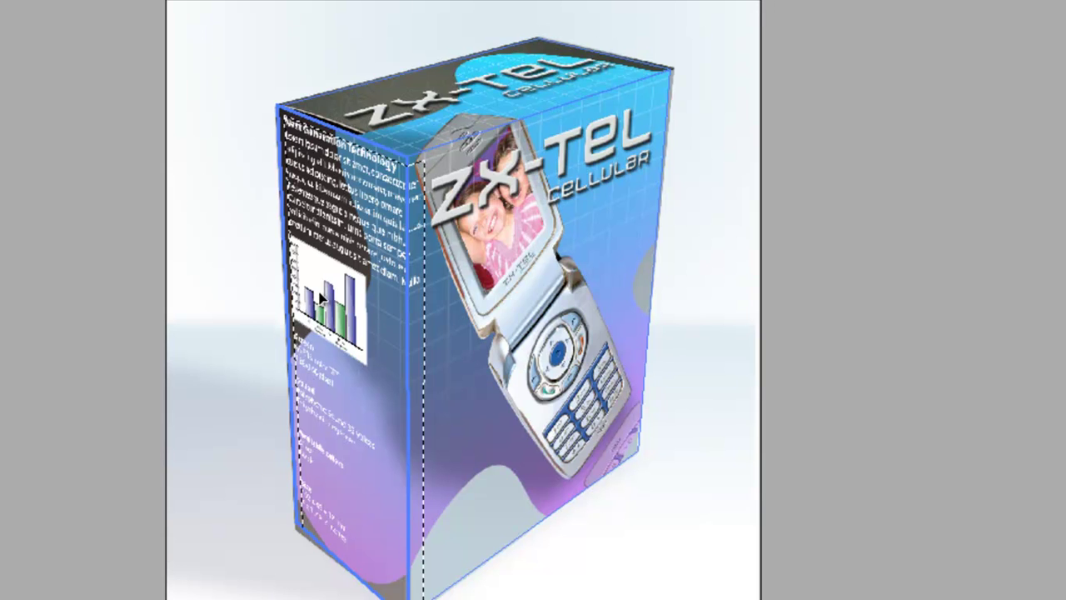
{"action": "left_click_drag", "start_coordinate": [320, 298], "coordinate": [328, 310]}
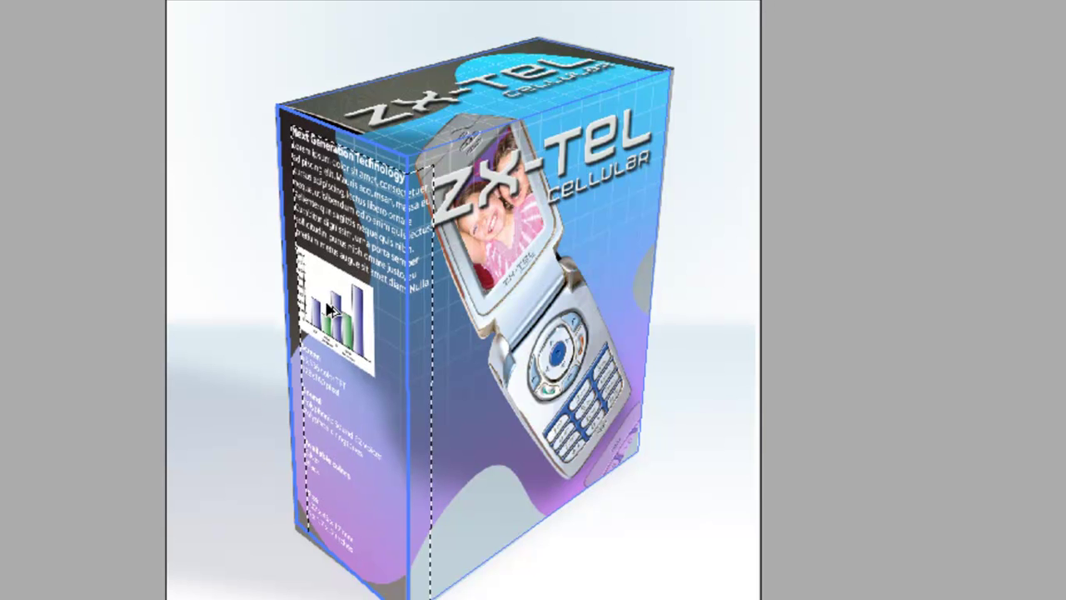
Step: Scale the pasted copy to fit the left side plane, apply the Vanishing Point edit and move the copy up toward the box's top edge
{"action": "key", "text": "t"}
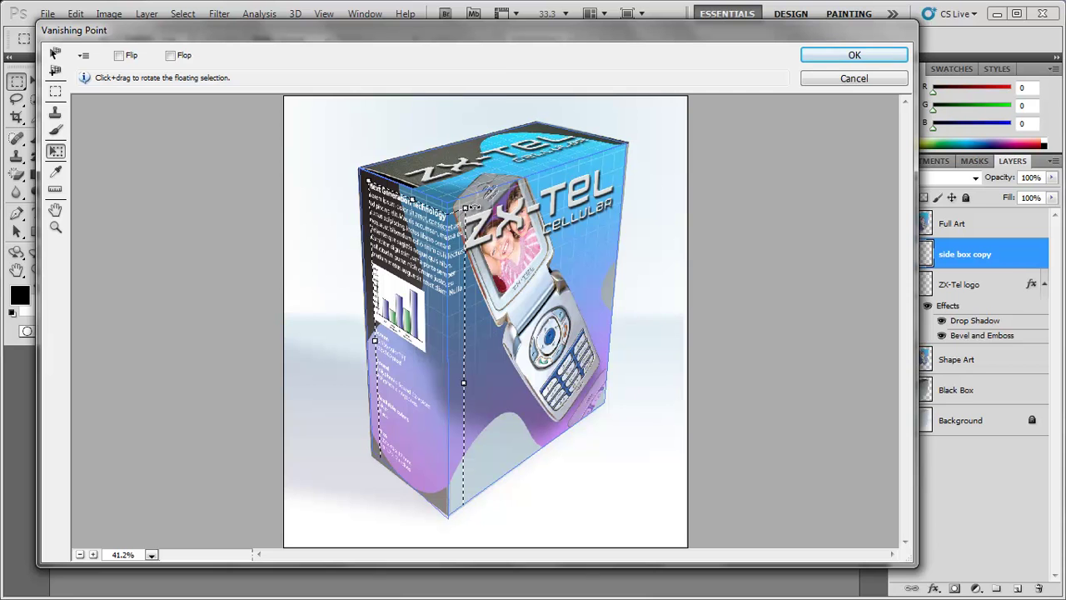
{"action": "mouse_move", "coordinate": [467, 206]}
{"action": "left_mouse_down"}
{"action": "mouse_move", "coordinate": [457, 233]}
{"action": "mouse_move", "coordinate": [450, 202]}
{"action": "left_mouse_up"}
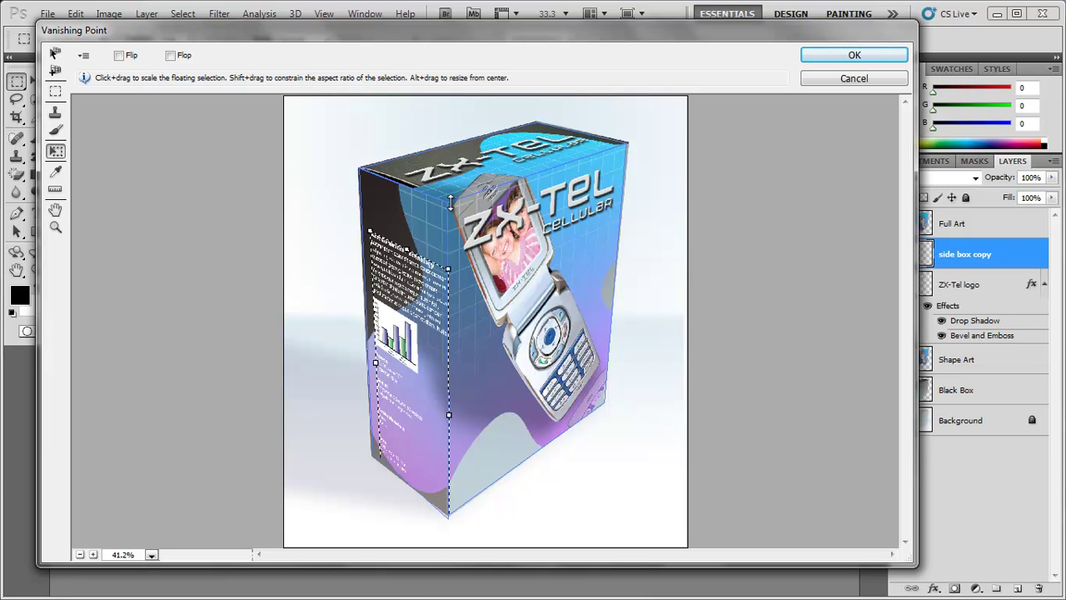
{"action": "left_click_drag", "start_coordinate": [449, 201], "coordinate": [448, 205]}
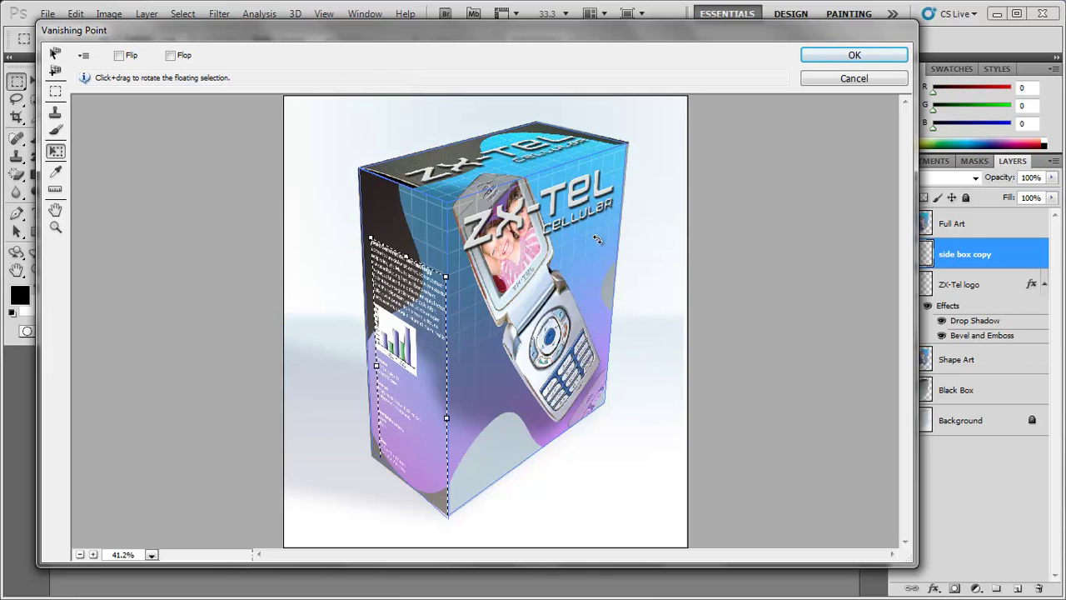
{"action": "key", "text": "Return"}
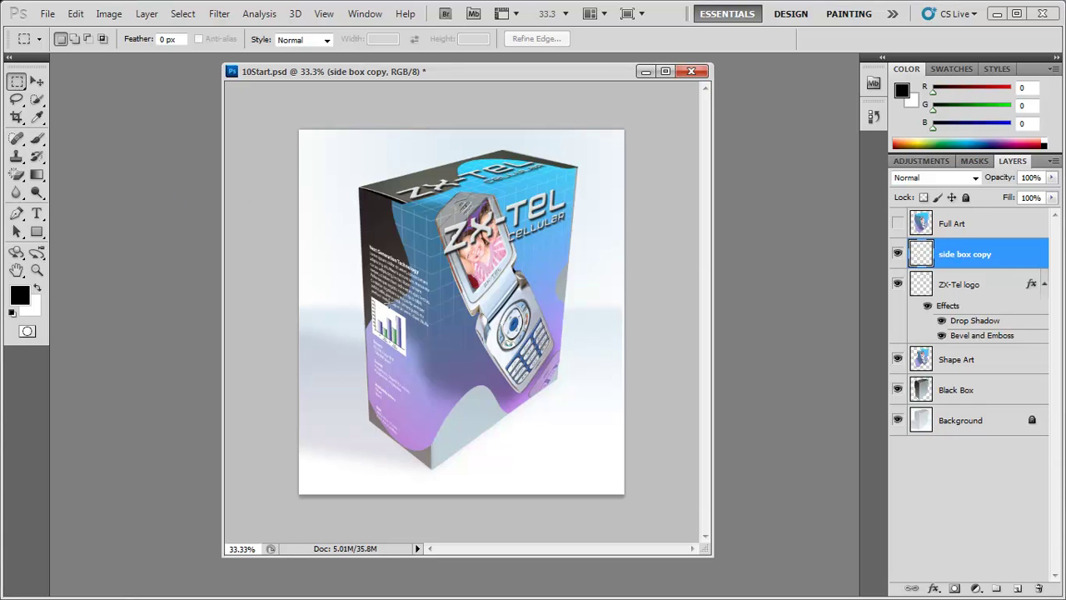
{"action": "left_click", "coordinate": [38, 81]}
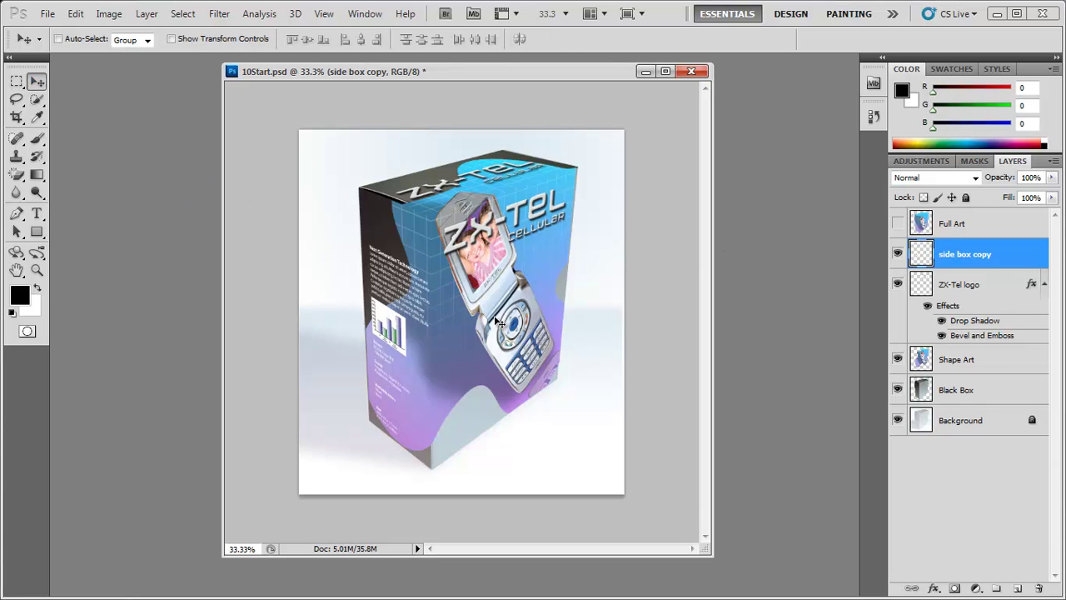
{"action": "left_click_drag", "start_coordinate": [379, 359], "coordinate": [382, 324]}
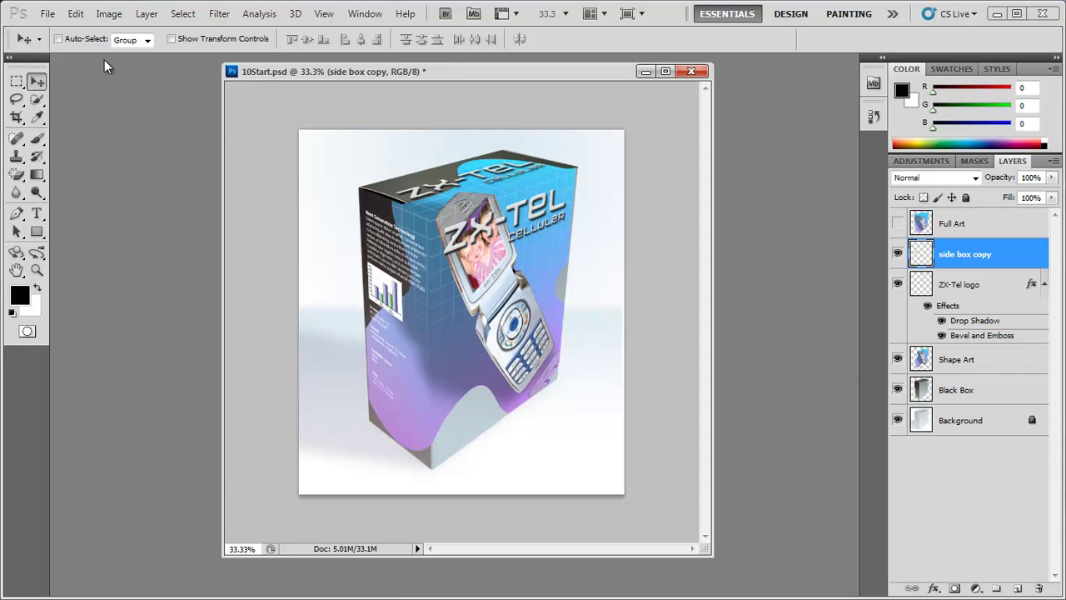
Step: Place the special offer artwork page into the box document, cropped to its bounding box
{"action": "left_click", "coordinate": [48, 14]}
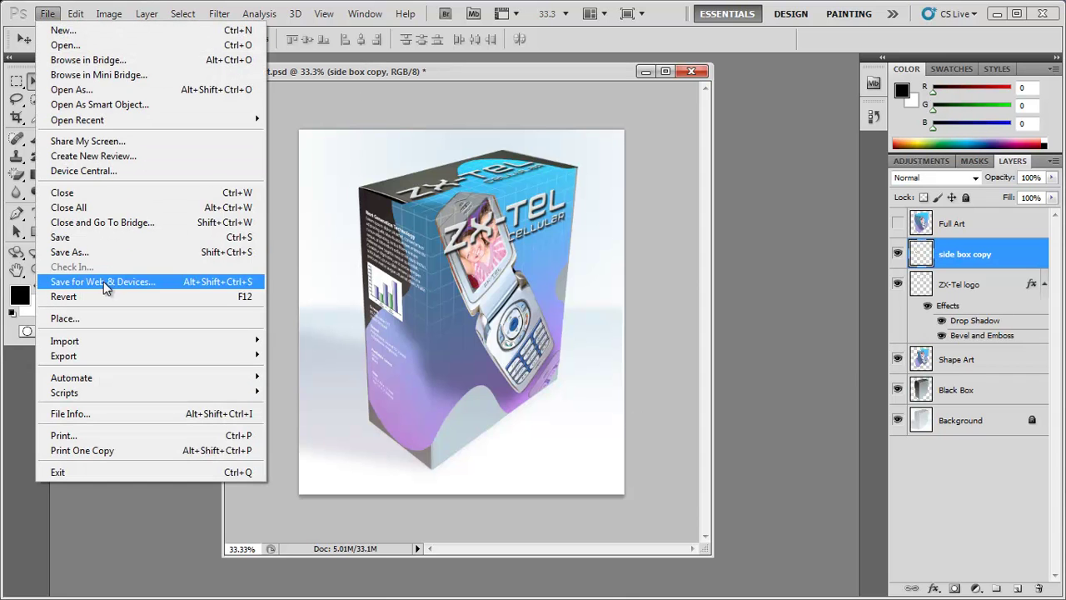
{"action": "left_click", "coordinate": [88, 323]}
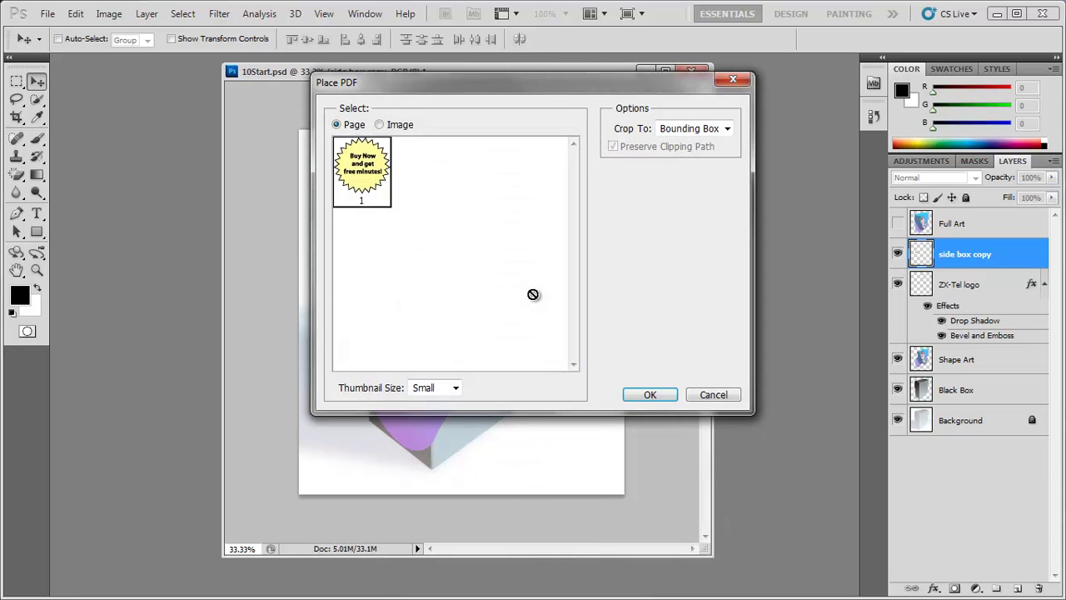
{"action": "left_click", "coordinate": [650, 395]}
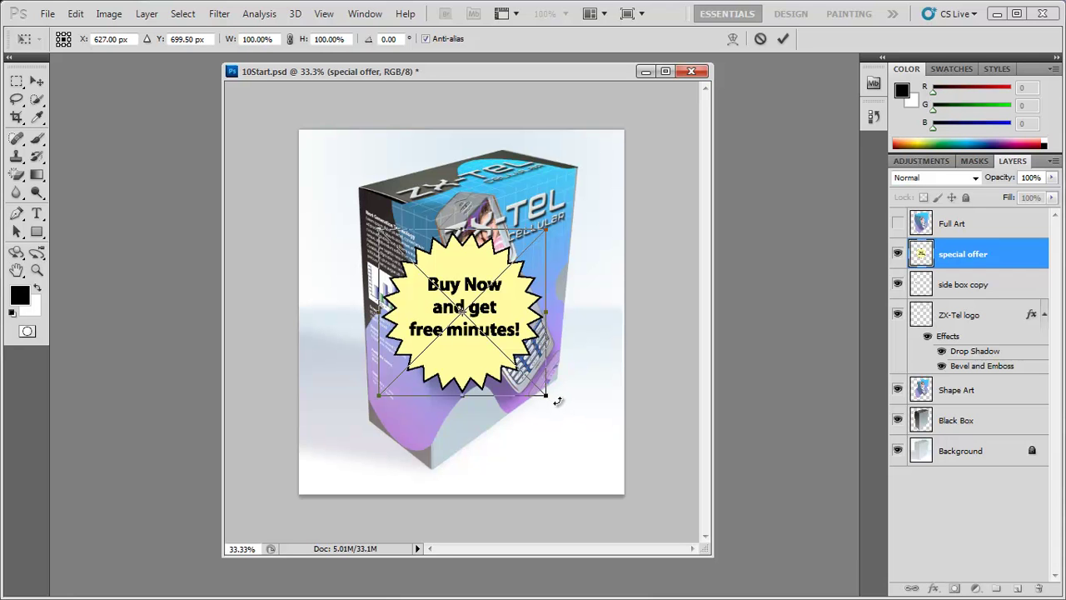
Step: Scale the special offer burst proportionally to about 41.5% and position it over the lower part of the box beside the phone keypad
{"action": "left_click_drag", "start_coordinate": [546, 395], "coordinate": [477, 326]}
{"action": "left_click_drag", "start_coordinate": [427, 278], "coordinate": [469, 389]}
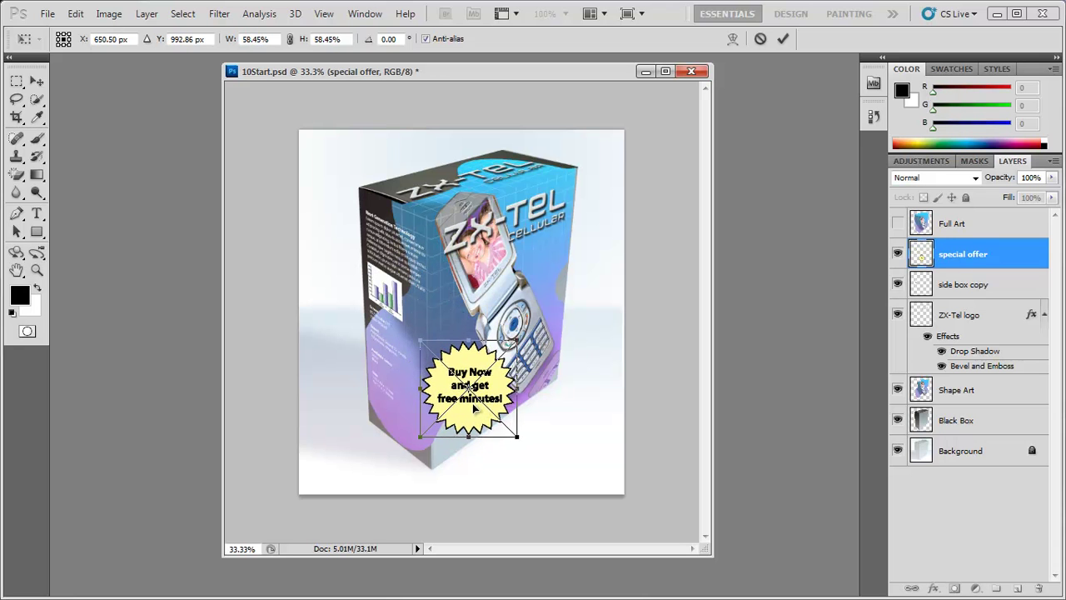
{"action": "left_click_drag", "start_coordinate": [516, 436], "coordinate": [491, 410]}
{"action": "left_click_drag", "start_coordinate": [455, 374], "coordinate": [451, 398]}
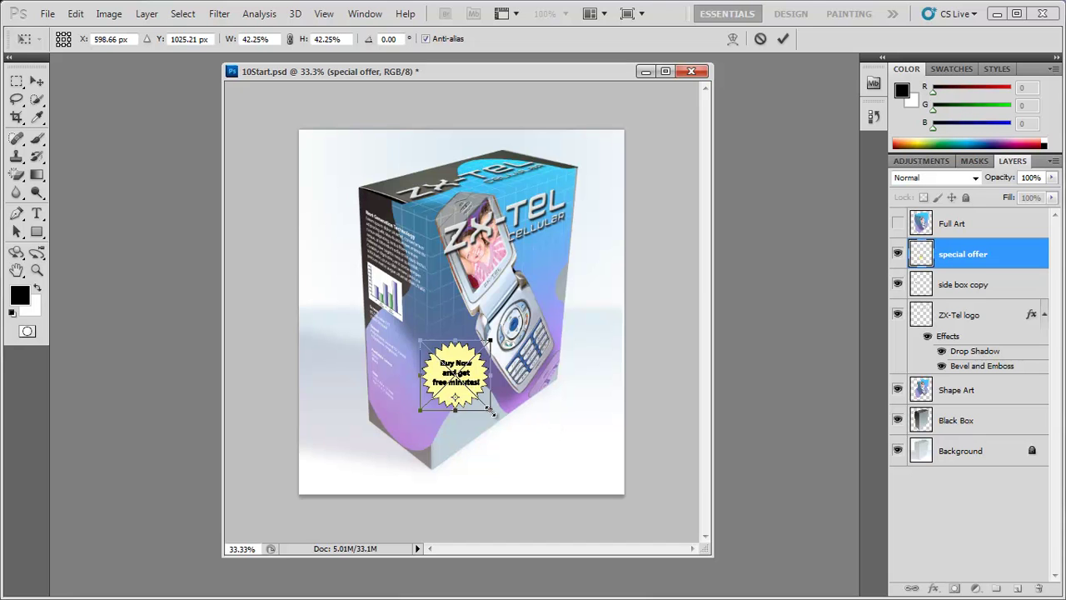
{"action": "left_click_drag", "start_coordinate": [491, 411], "coordinate": [487, 411]}
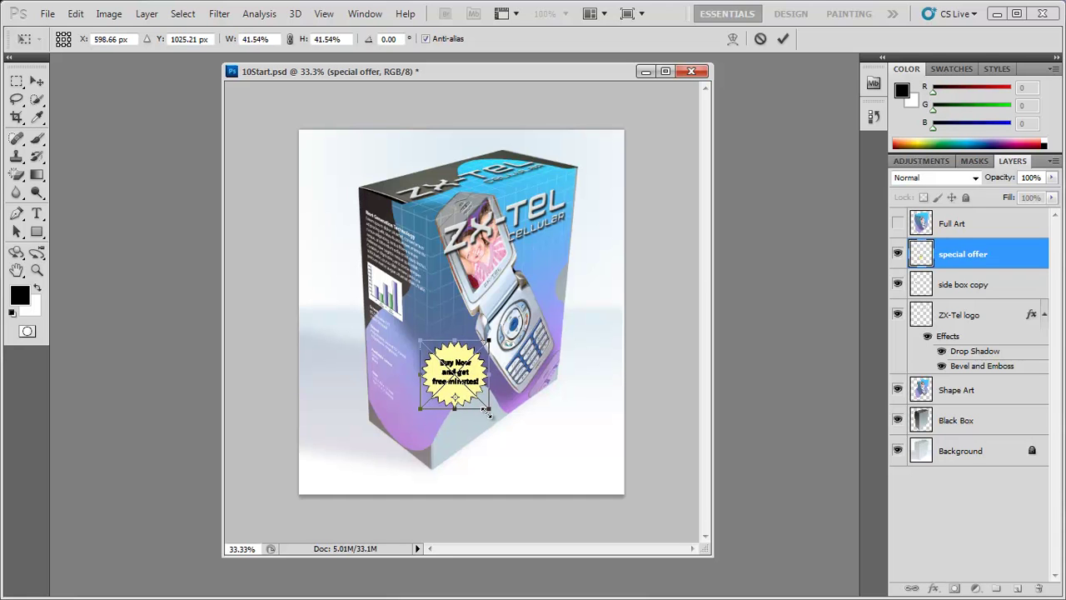
Step: Commit the special offer placement and rasterize its layer
{"action": "key", "text": "Return"}
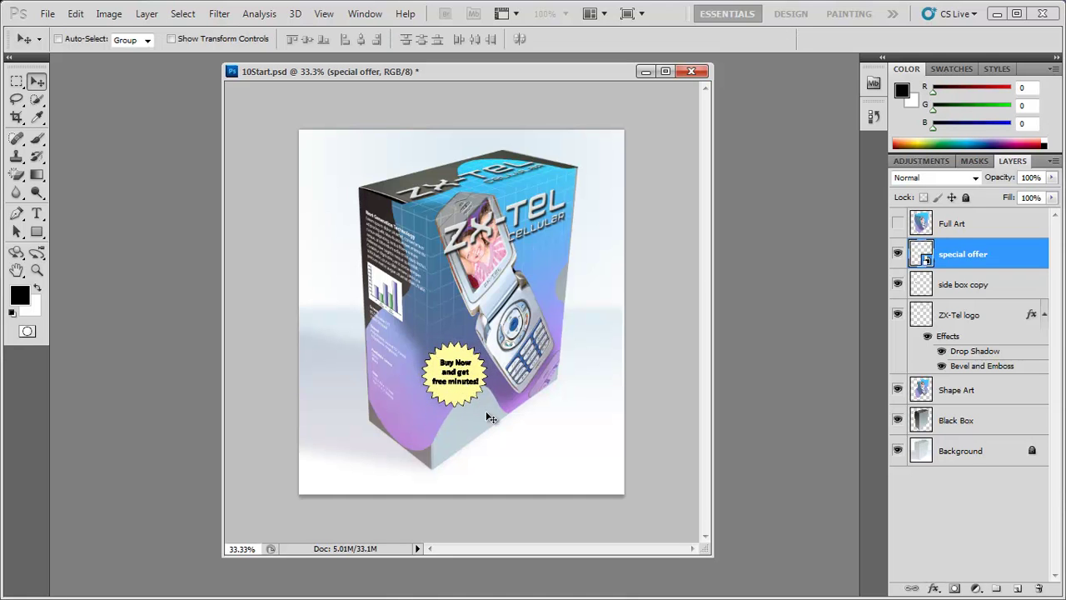
{"action": "right_click", "coordinate": [995, 246]}
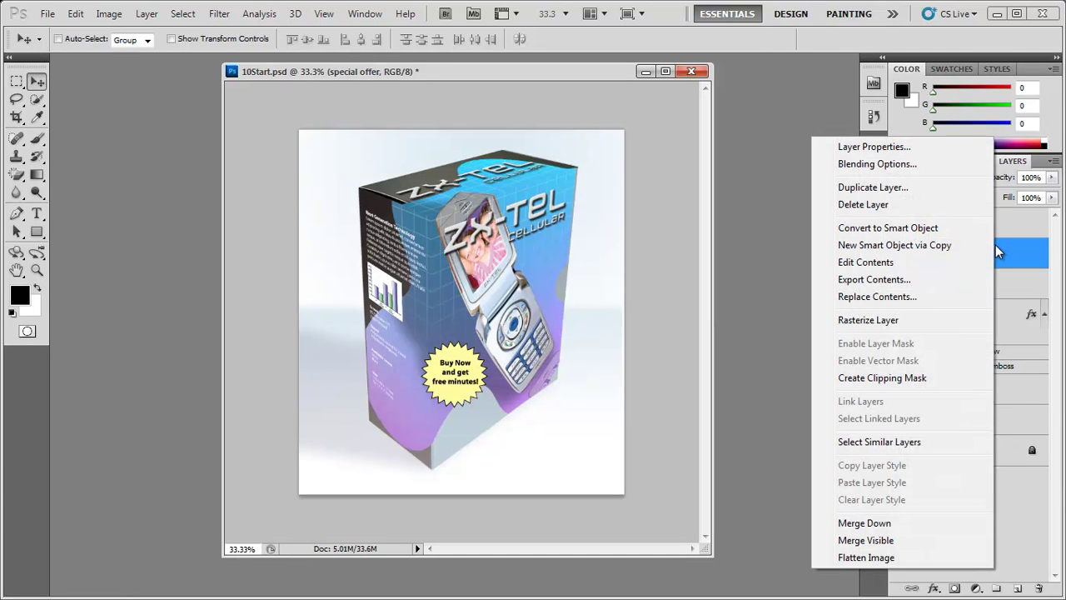
{"action": "left_click", "coordinate": [856, 318]}
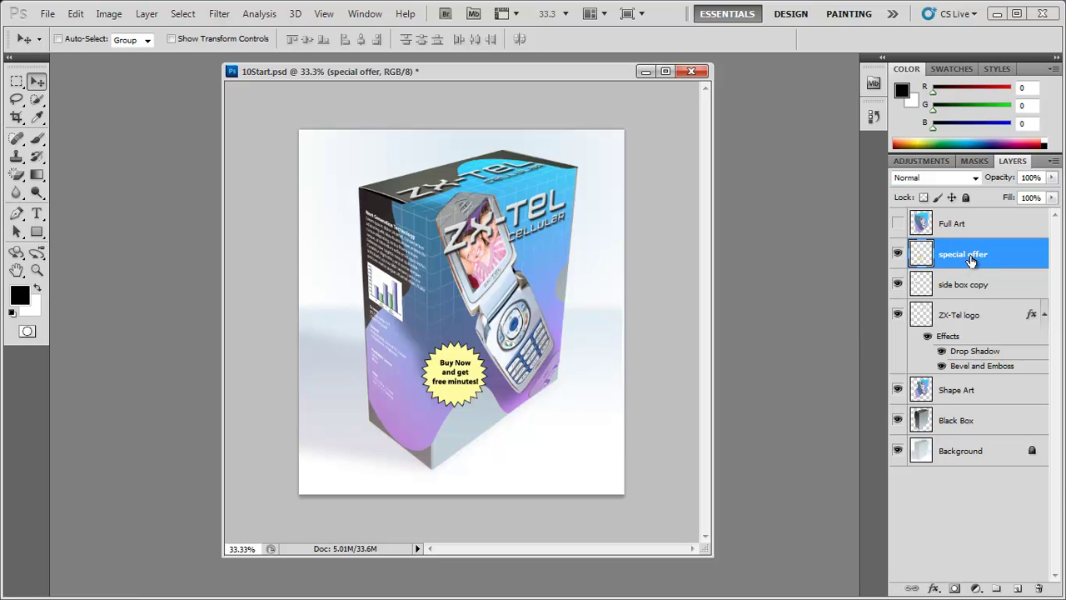
Step: Select the entire canvas on the special offer layer
{"action": "key", "text": "ctrl+a"}
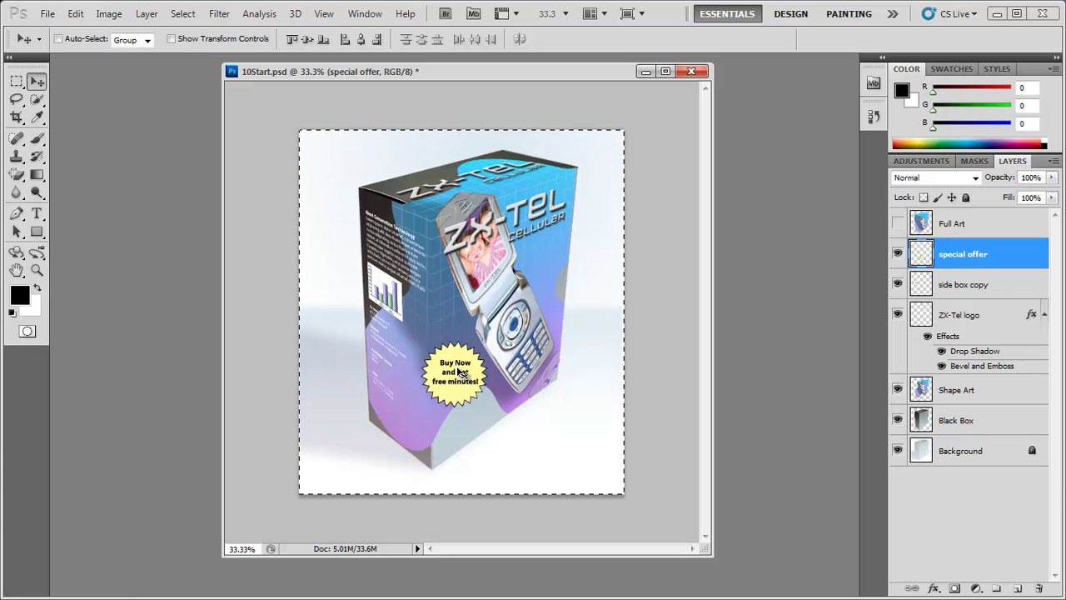
{"action": "key", "text": "ctrl+v"}
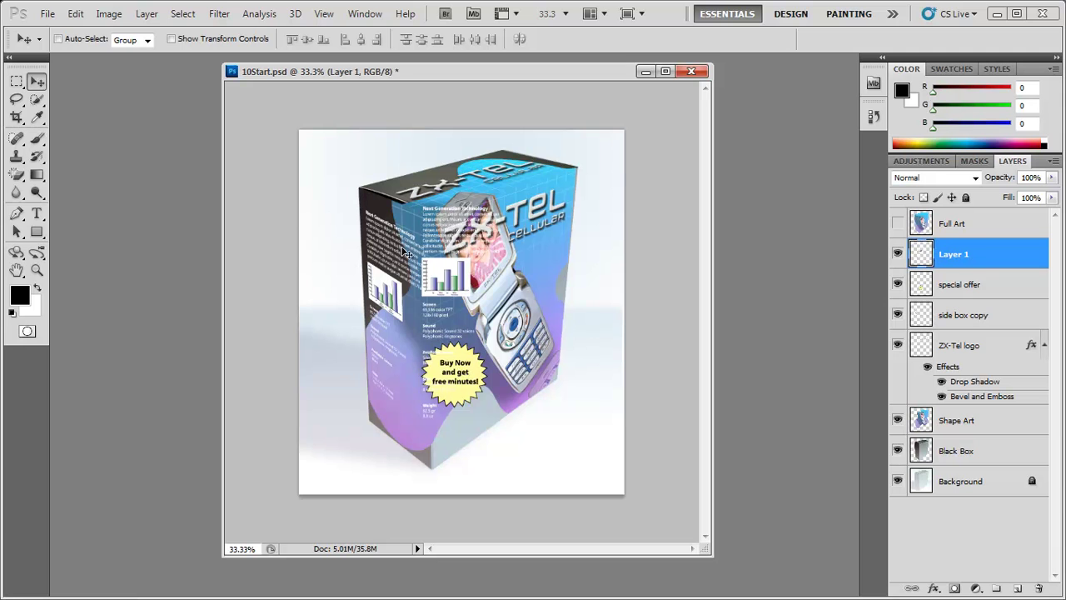
{"action": "left_click", "coordinate": [75, 15]}
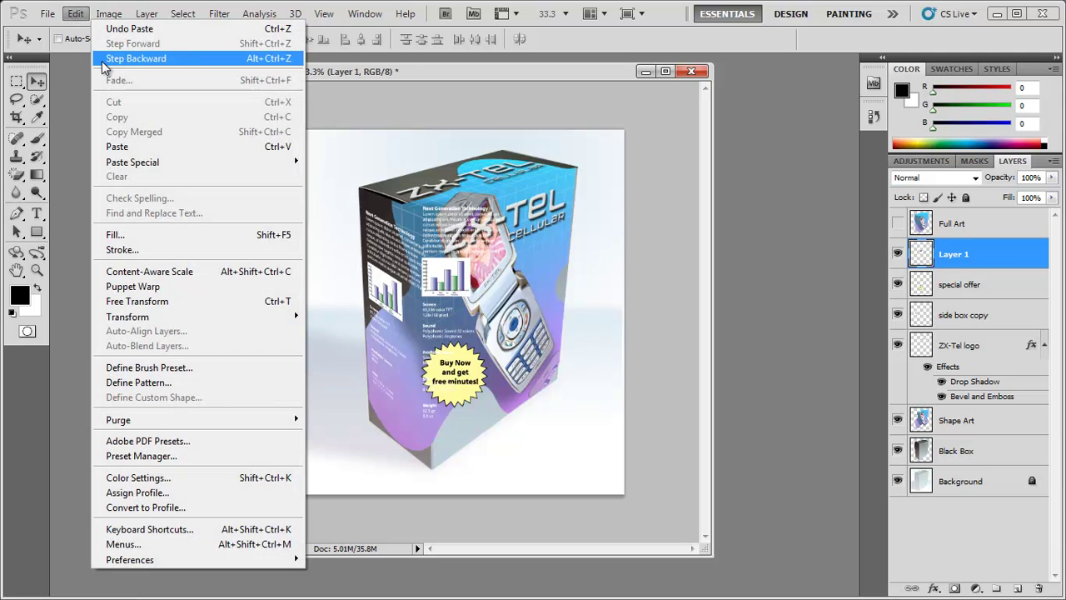
{"action": "left_click", "coordinate": [101, 64]}
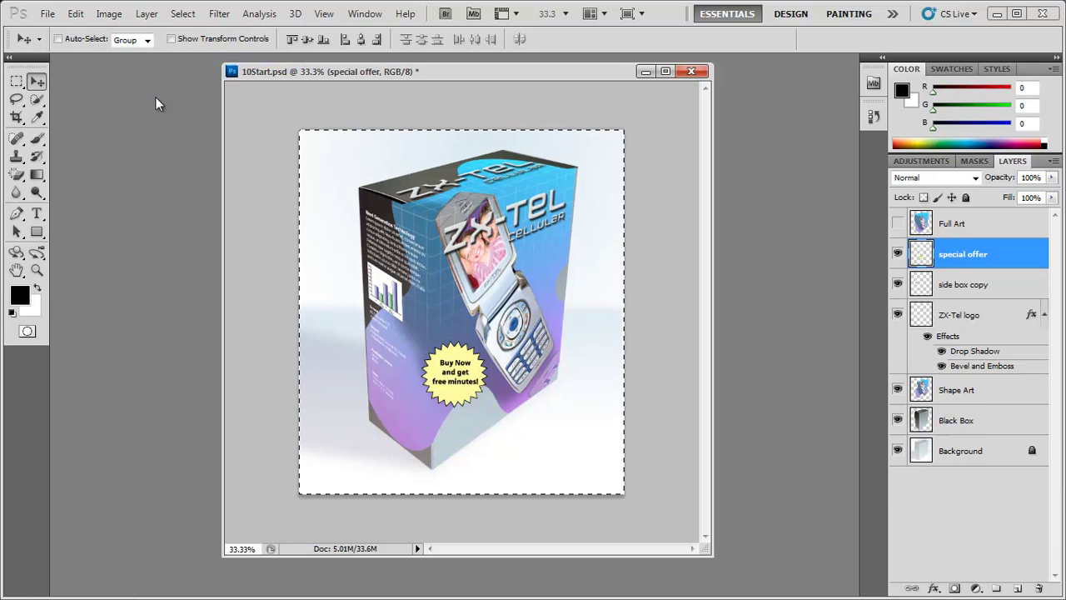
Step: Cut the special offer burst and paste it in Vanishing Point onto the lower front plane of the box, beside the phone keypad
{"action": "key", "text": "ctrl+alt+z"}
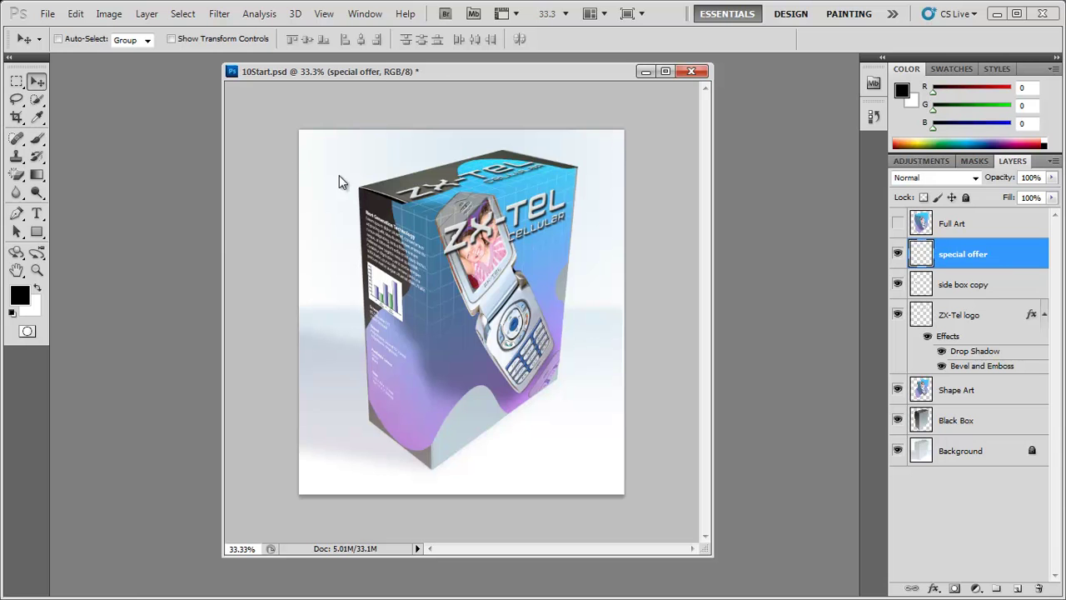
{"action": "left_click", "coordinate": [219, 14]}
{"action": "left_click", "coordinate": [260, 119]}
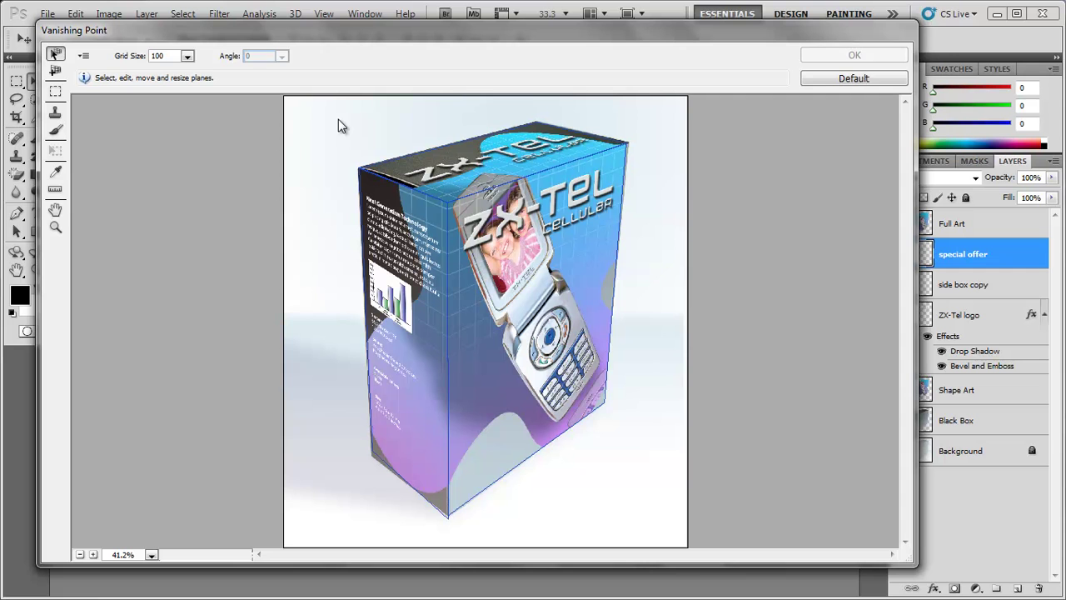
{"action": "key", "text": "ctrl+v"}
{"action": "left_click_drag", "start_coordinate": [329, 137], "coordinate": [495, 424]}
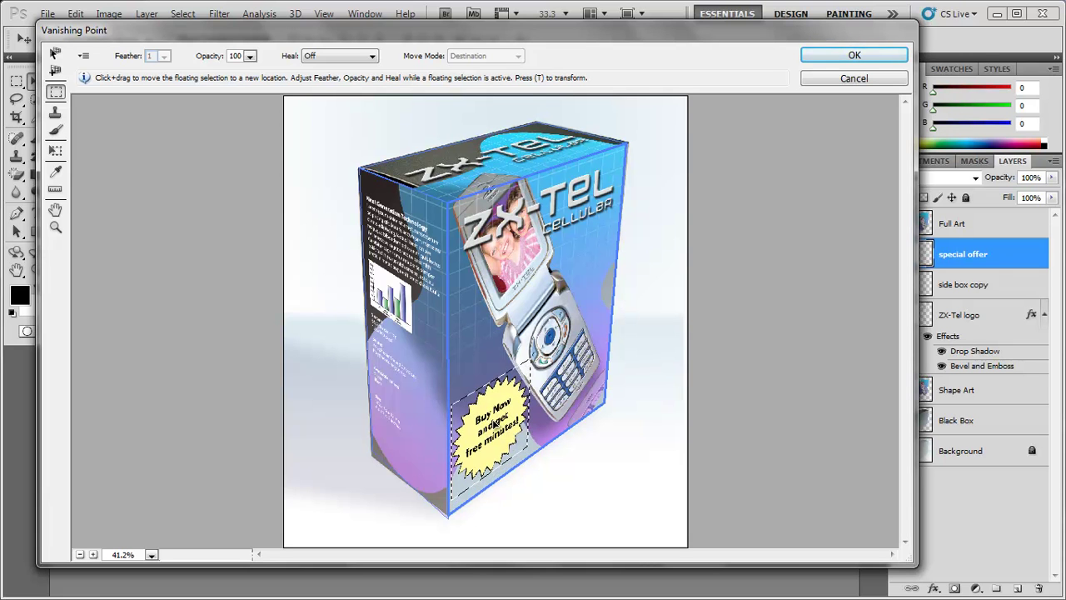
{"action": "left_click_drag", "start_coordinate": [494, 423], "coordinate": [494, 421]}
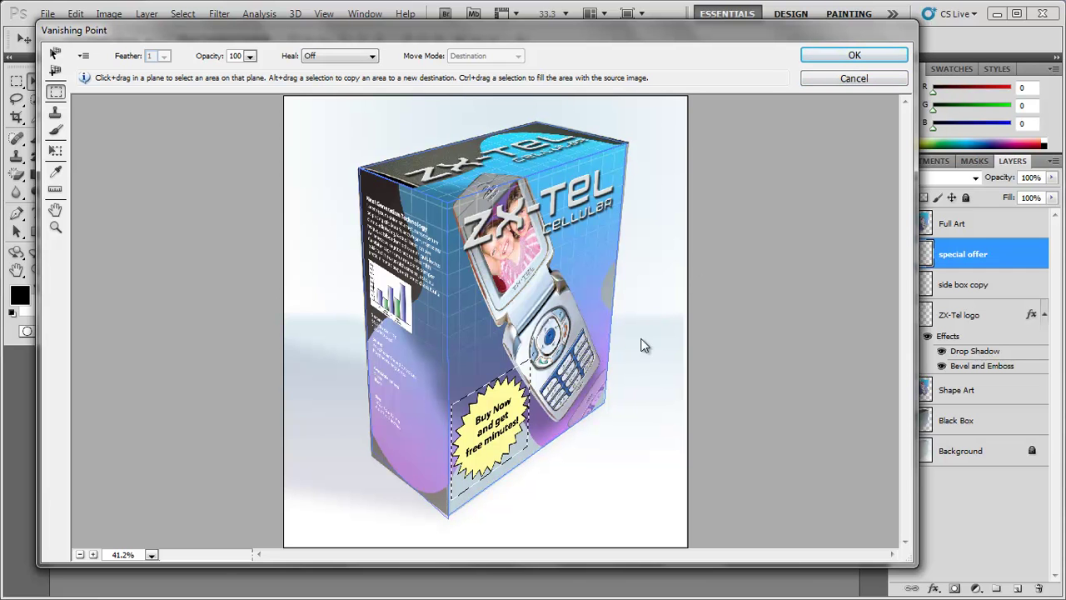
{"action": "left_click", "coordinate": [823, 60]}
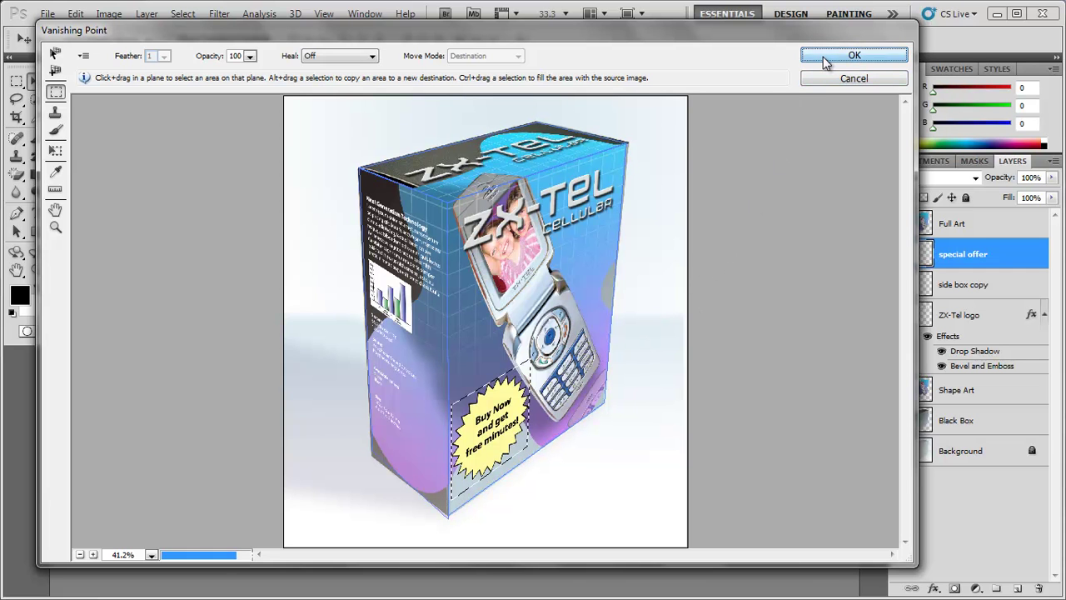
Step: Scale the perspective special offer burst down slightly from its lower outer corner and commit the transform
{"action": "left_click", "coordinate": [75, 14]}
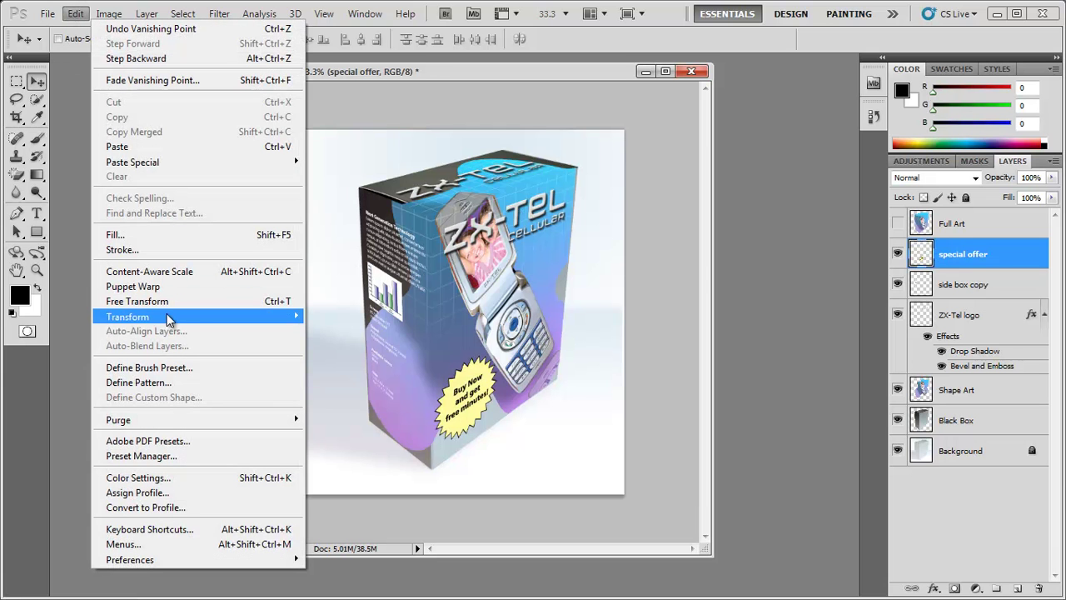
{"action": "mouse_move", "coordinate": [173, 318]}
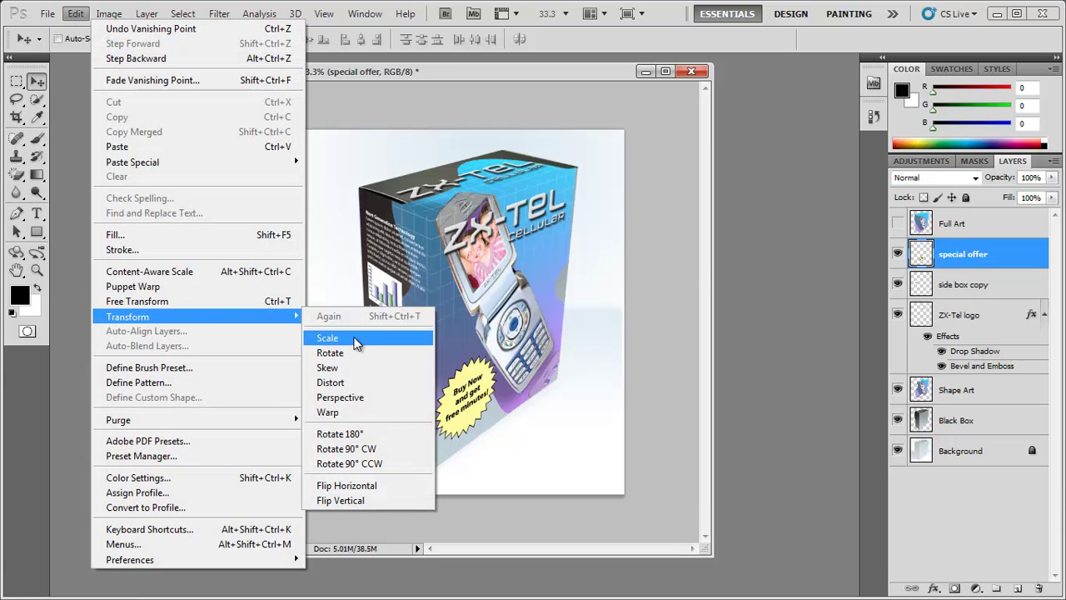
{"action": "left_click", "coordinate": [356, 341]}
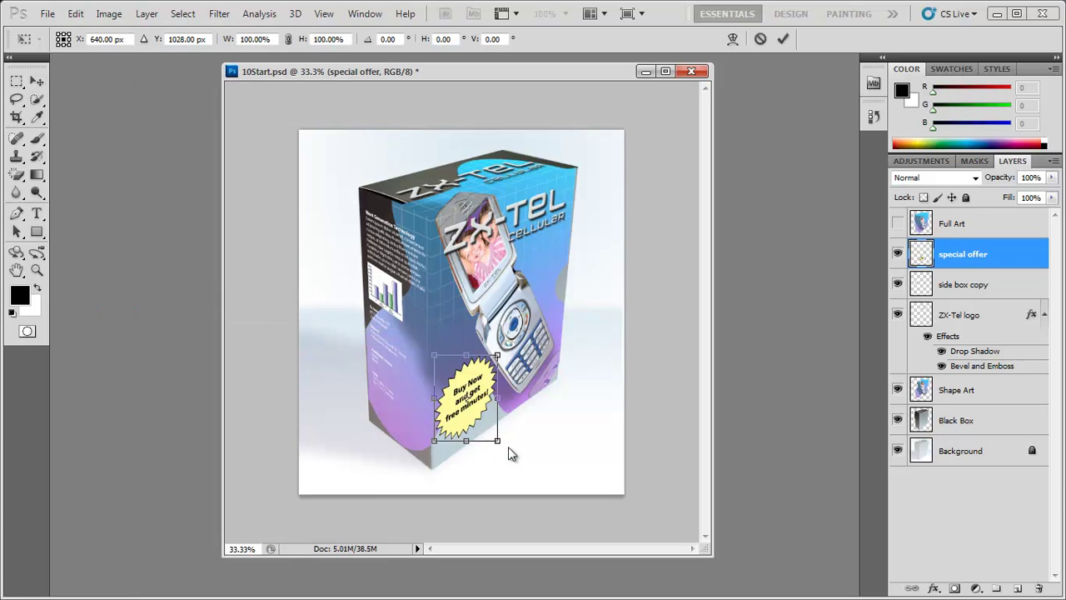
{"action": "left_click_drag", "start_coordinate": [497, 438], "coordinate": [489, 430]}
{"action": "key", "text": "Return"}
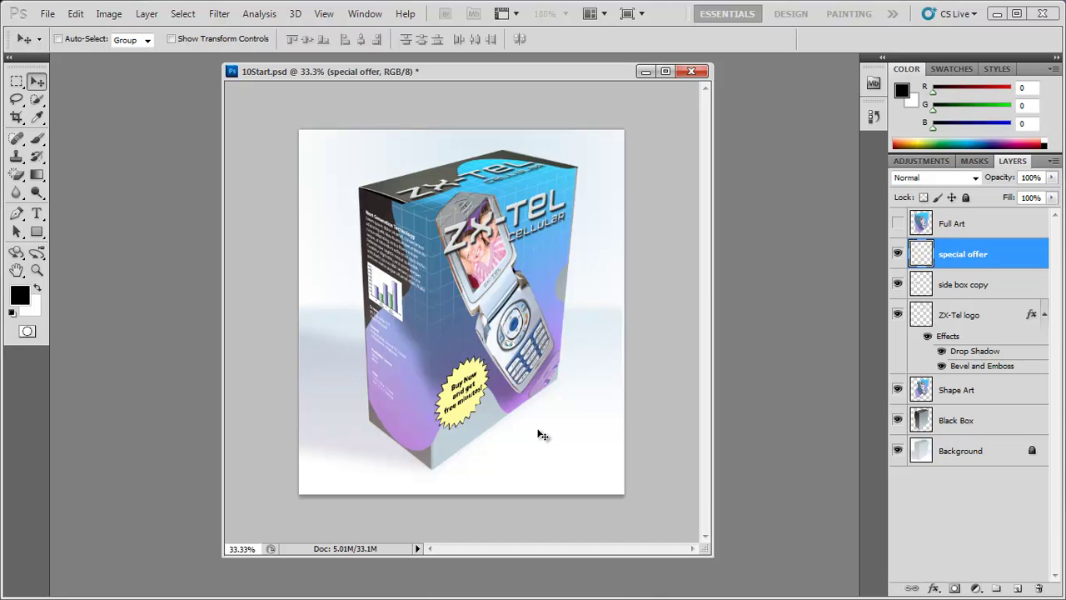